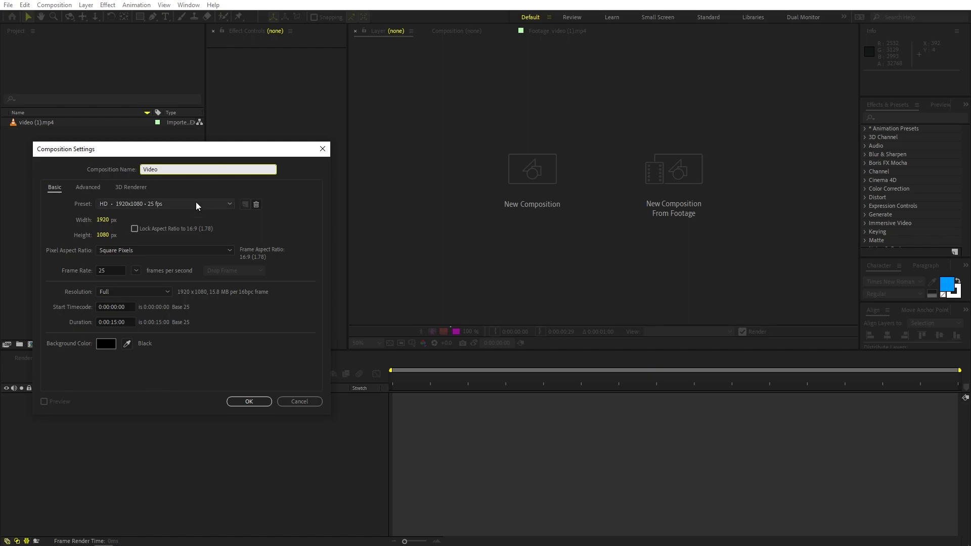
Set the new Video composition's frame rate to 24 fps and create the composition
double_click(105, 271)
type("24")
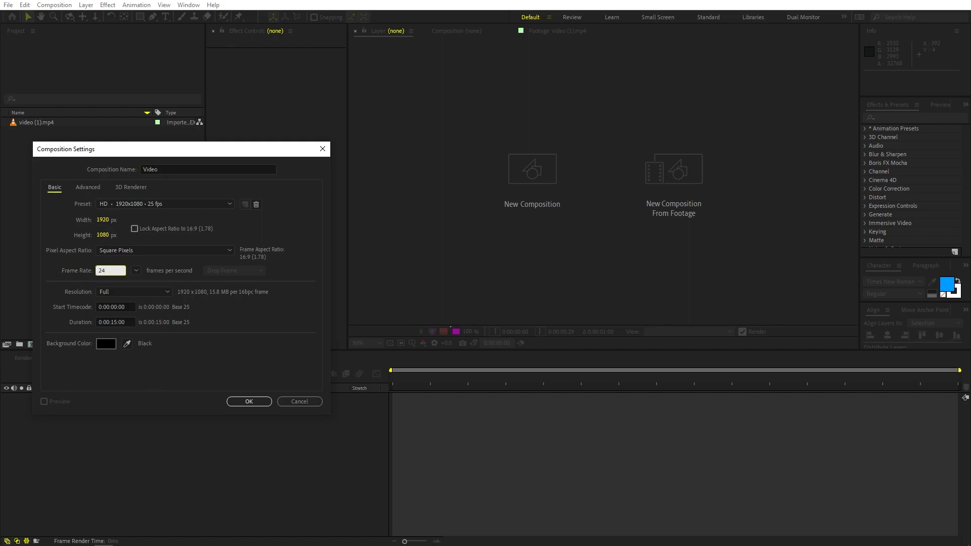
left_click(177, 374)
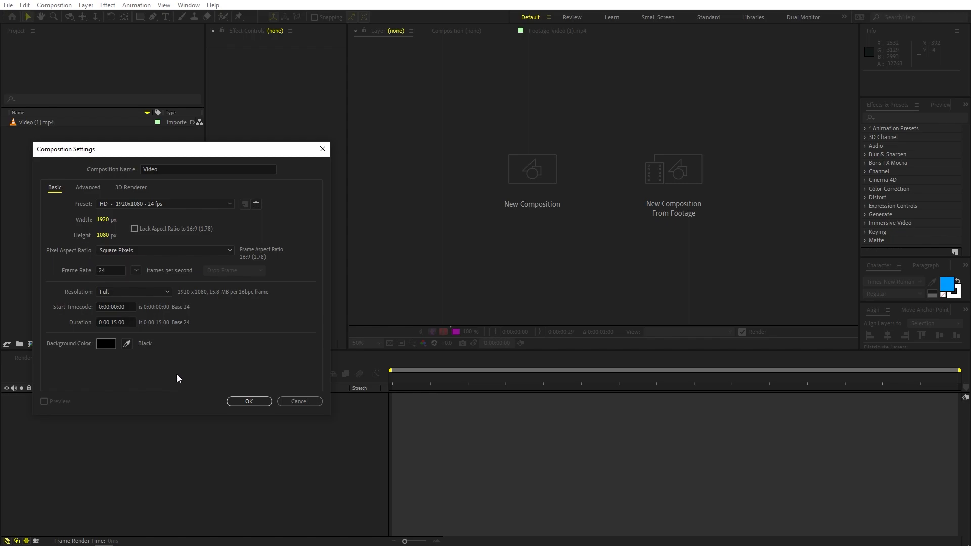
left_click(241, 402)
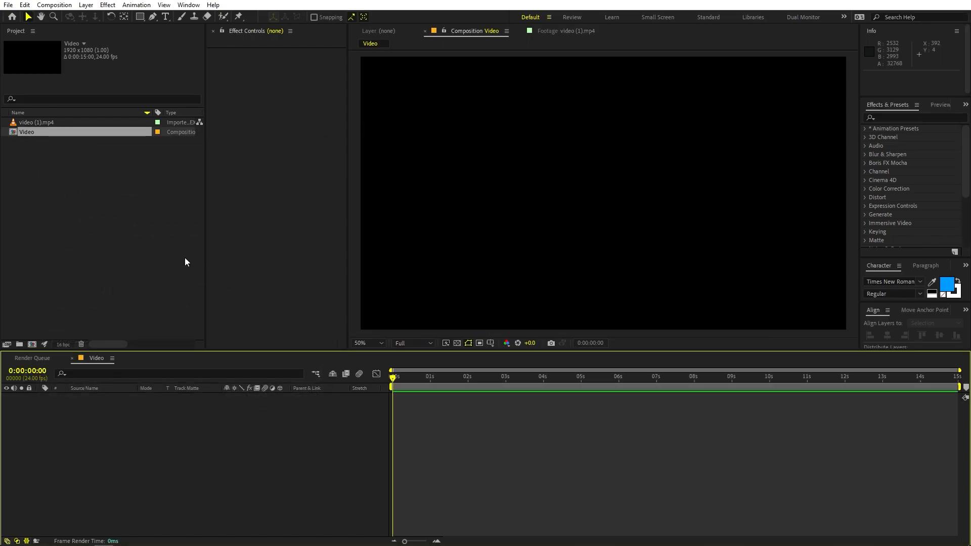
Add video (1).mp4 to the Video composition and scale the layer to 50.6%
left_click_drag(38, 122, 120, 426)
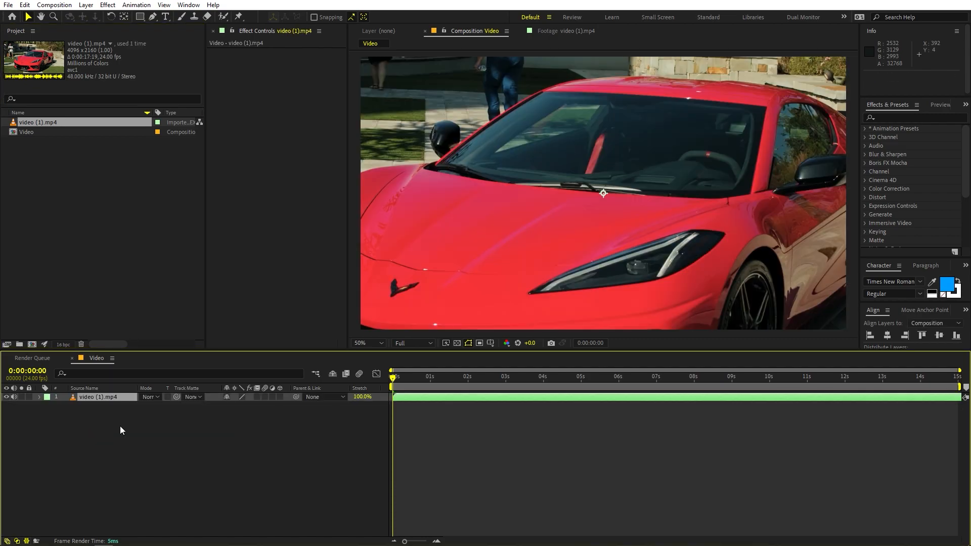
key("comma")
key("comma")
key("s")
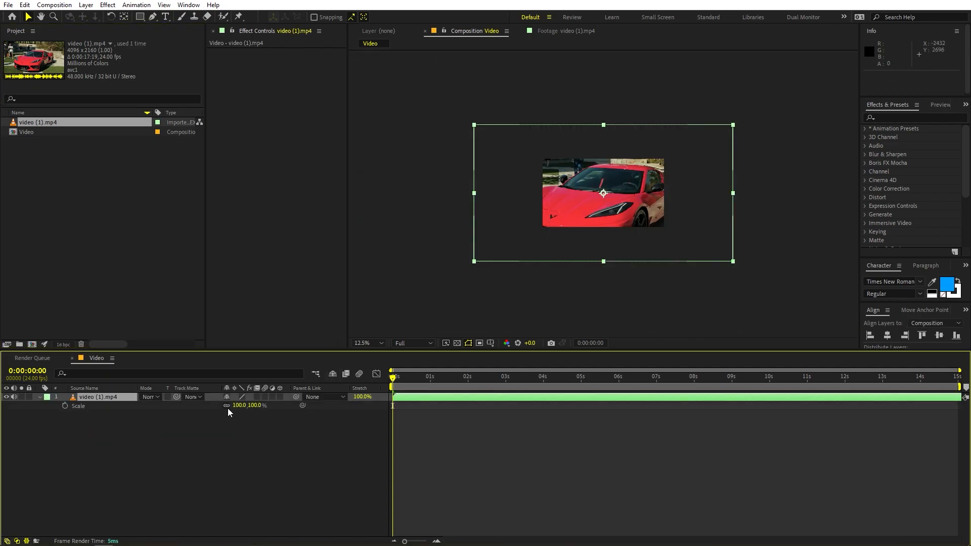
left_click_drag(238, 407, 8, 425)
key("period")
key("period")
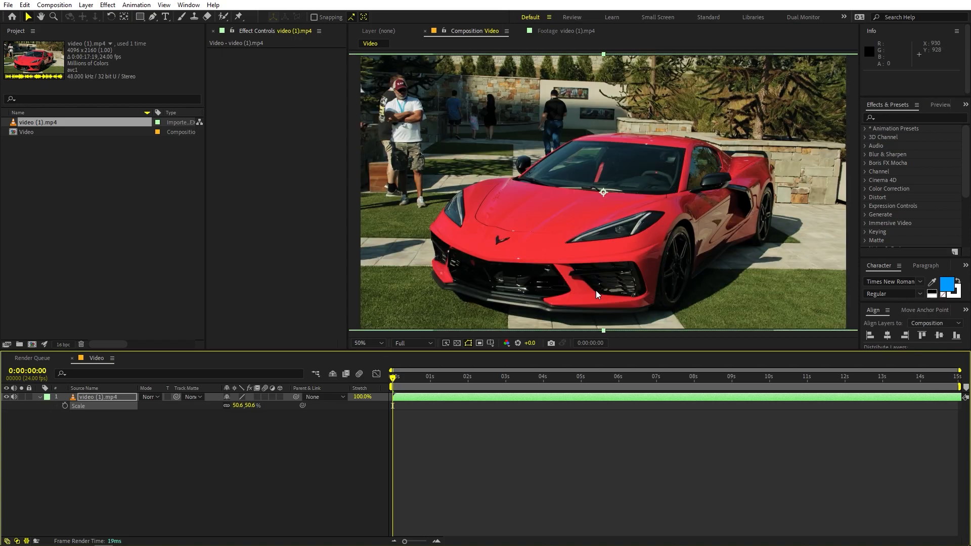
Trim the end of the video (1).mp4 layer at 0:00:05:00
left_click(531, 475)
left_click_drag(400, 378, 581, 397)
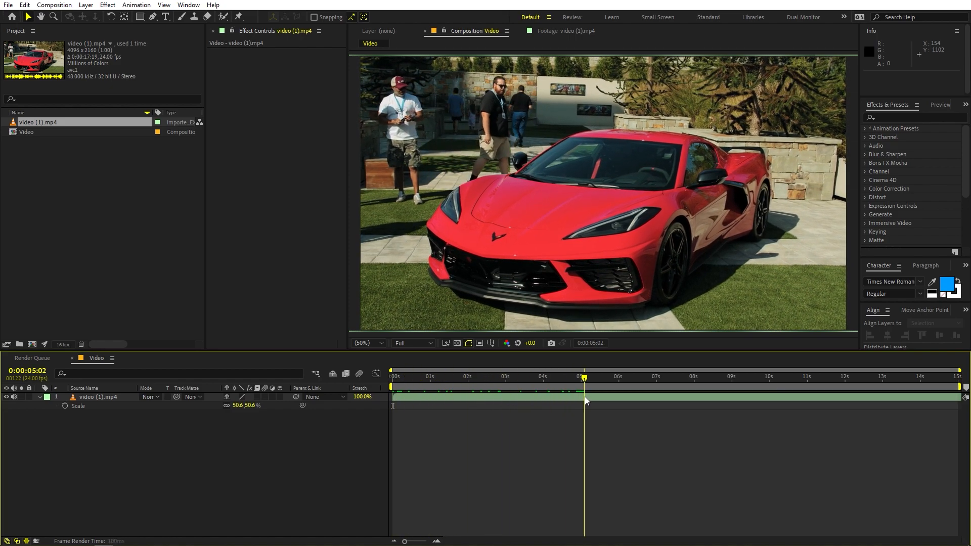
left_click(588, 394)
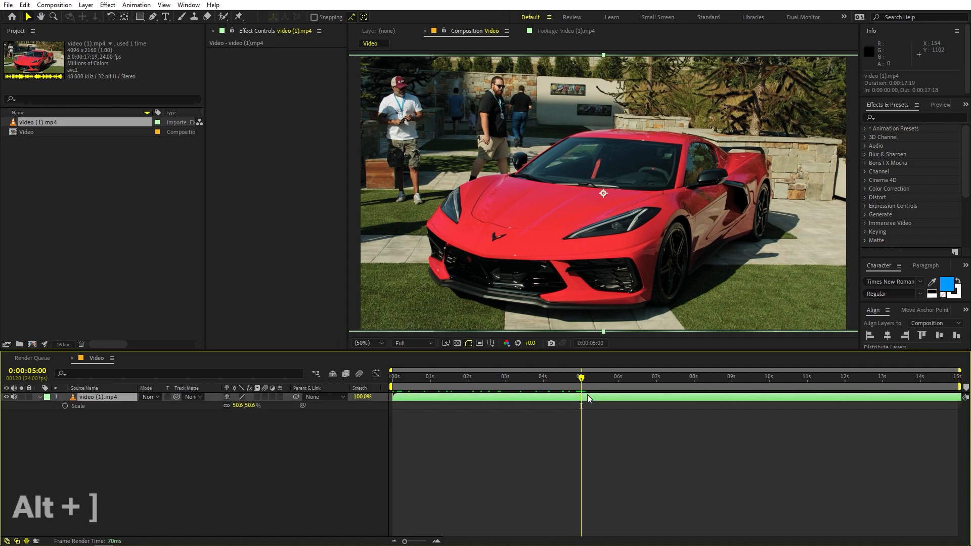
key("alt+bracketright")
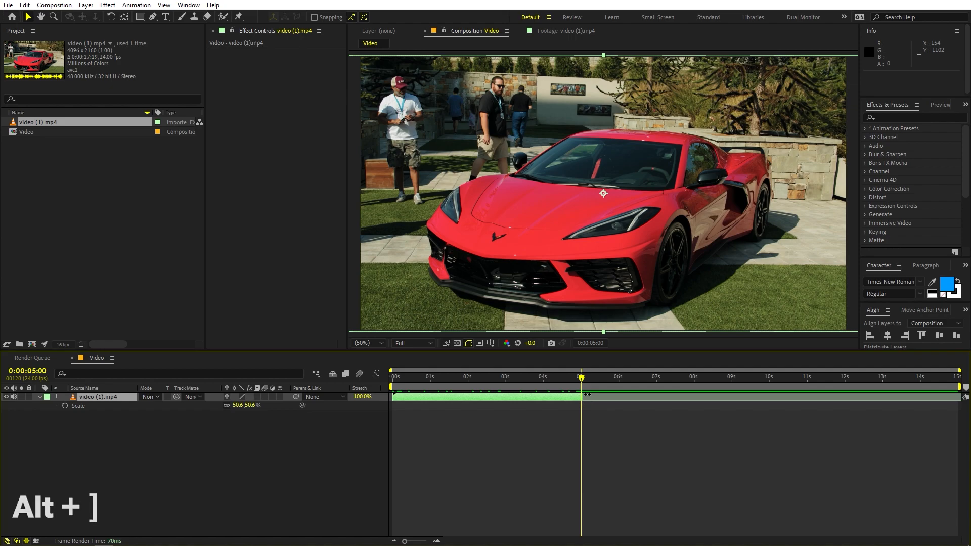
Pre-compose the trimmed layer as Car, moving all attributes into the new composition
right_click(100, 397)
left_click(150, 330)
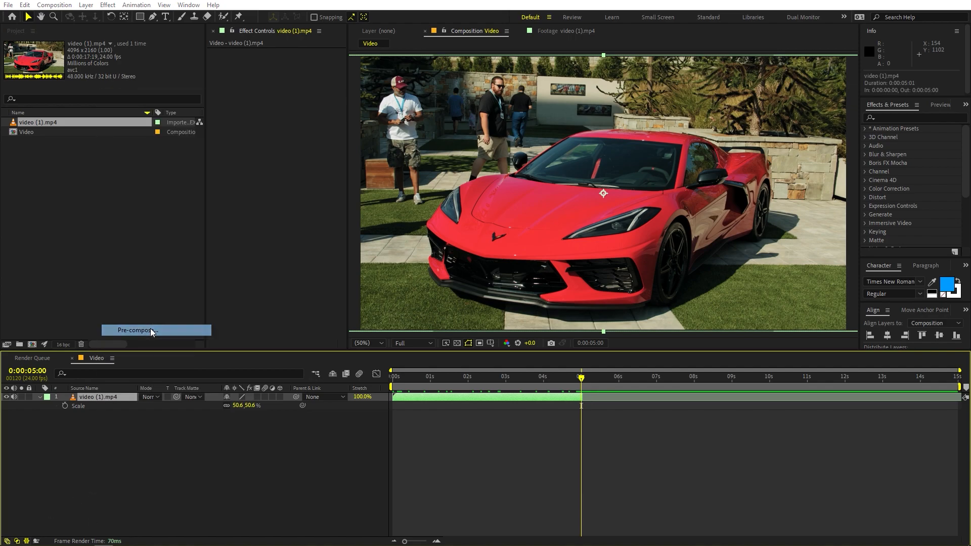
left_click(266, 139)
left_click_drag(326, 69, 108, 68)
type("Car")
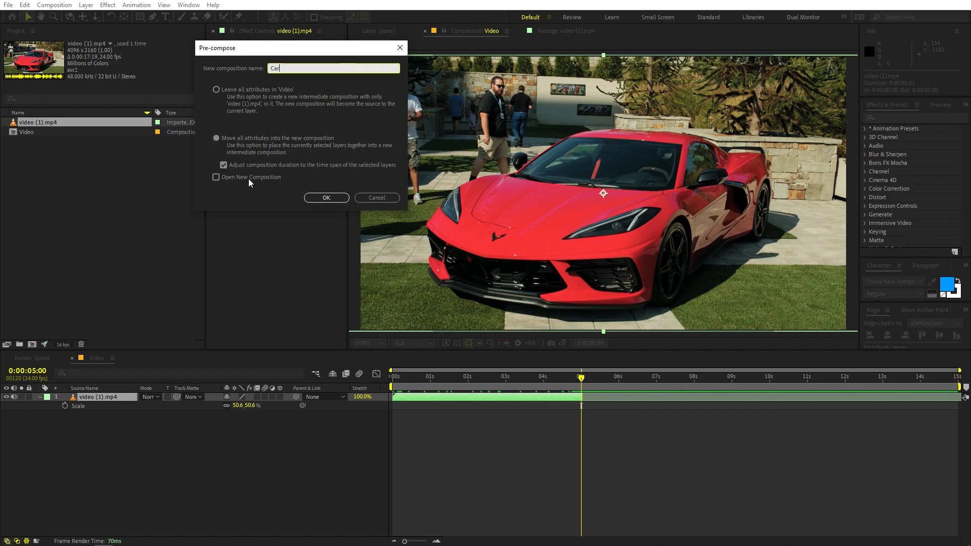
left_click(327, 197)
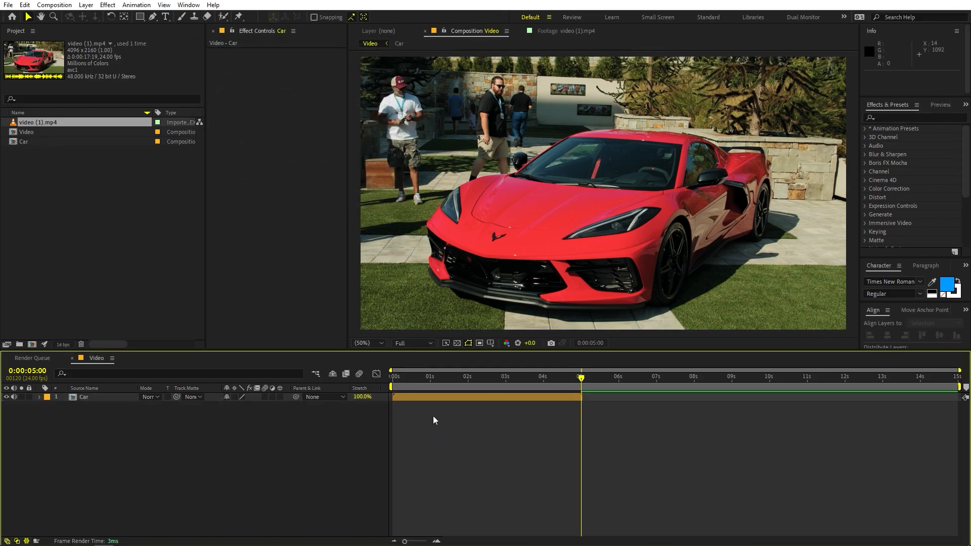
Preview the clip, return to the first frame and open the Car layer for editing with the Roto Brush tool
key("space")
left_click_drag(406, 382, 300, 390)
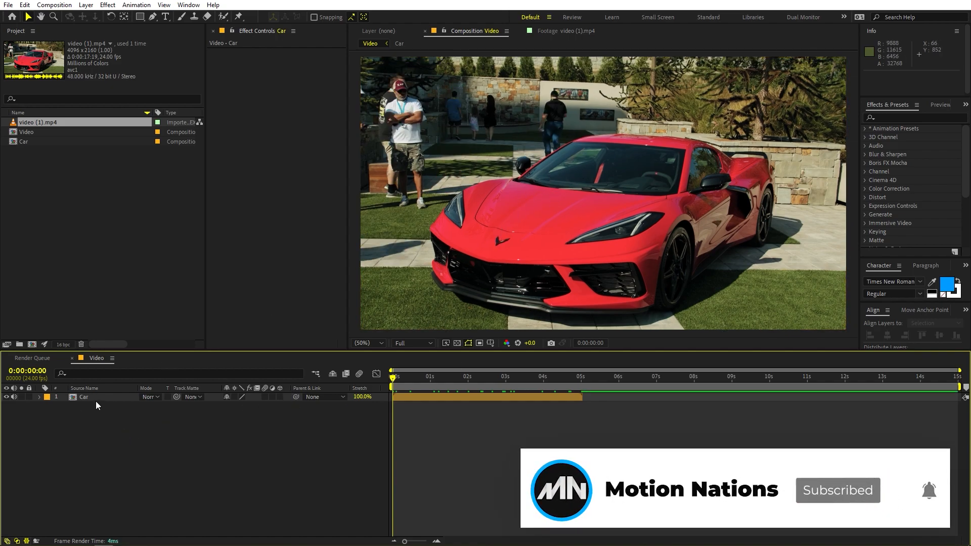
left_click(81, 396)
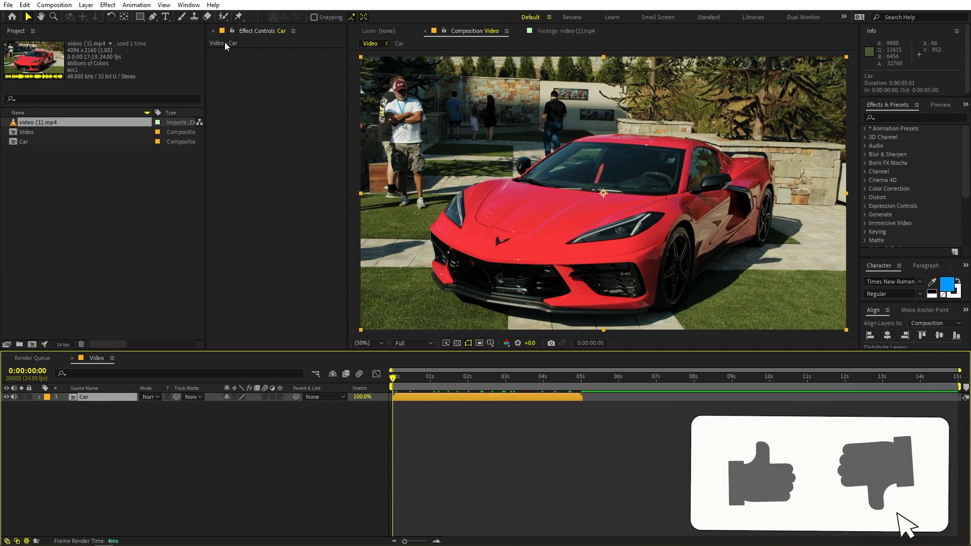
left_click(224, 18)
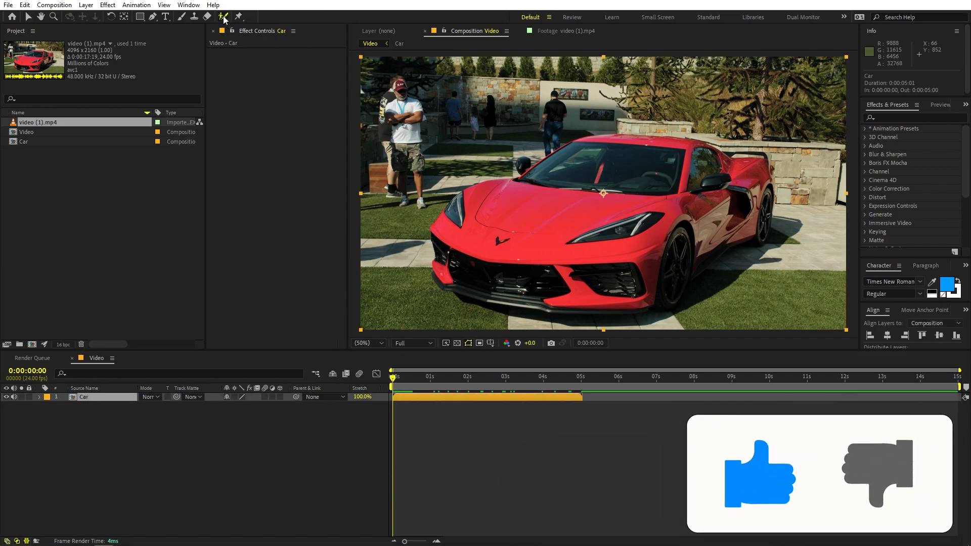
double_click(83, 399)
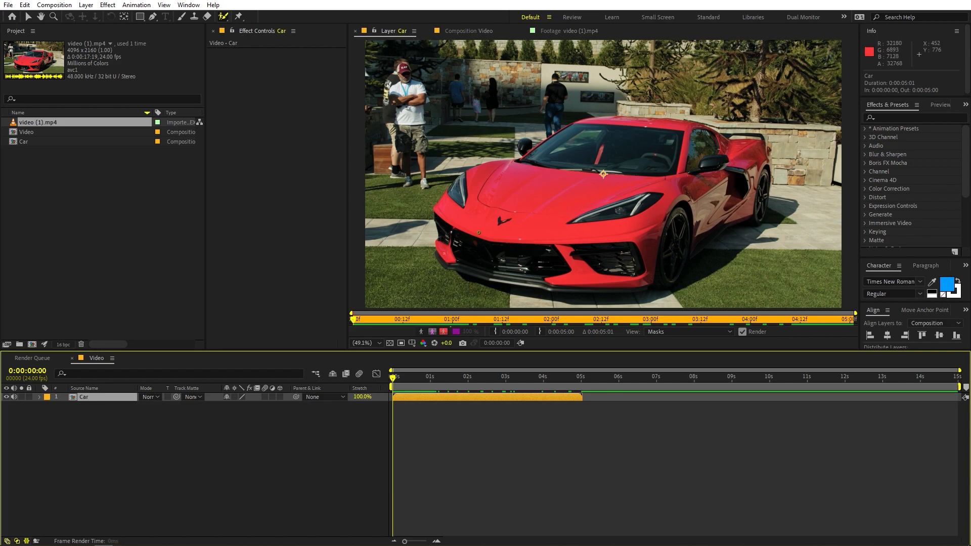
Paint a Roto Brush foreground stroke across the car's hood to start the selection
left_click_drag(523, 189, 537, 176)
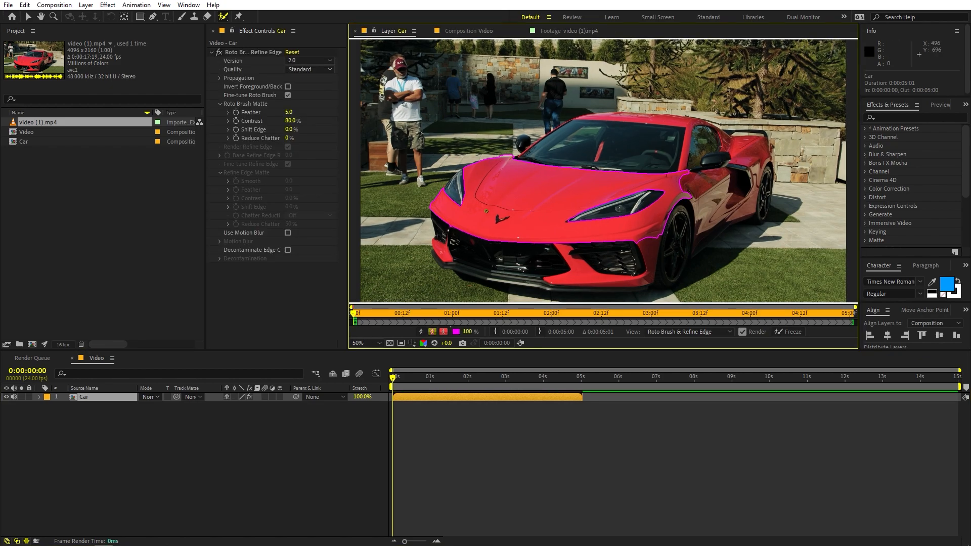
key("period")
left_click_drag(462, 201, 684, 156)
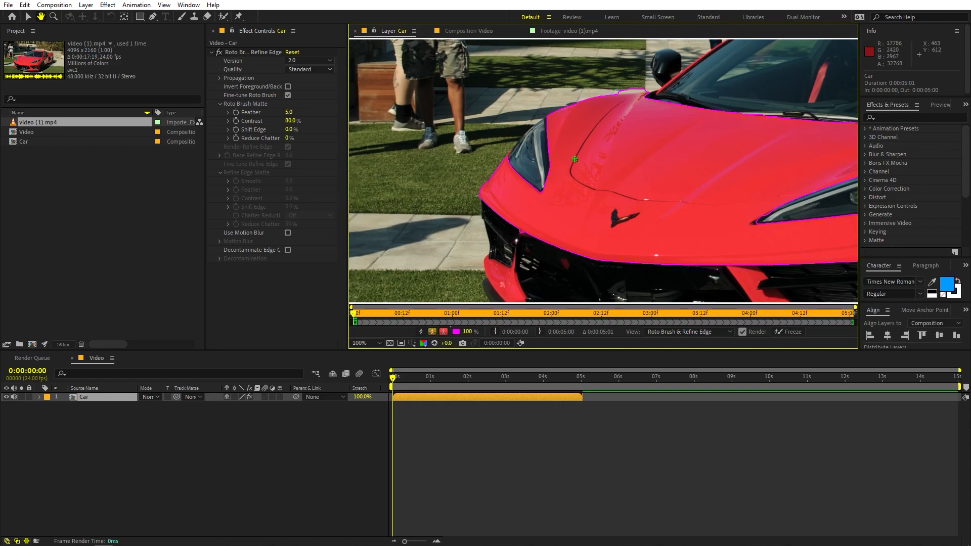
scroll(557, 159, "up", 1)
left_click_drag(550, 159, 614, 226)
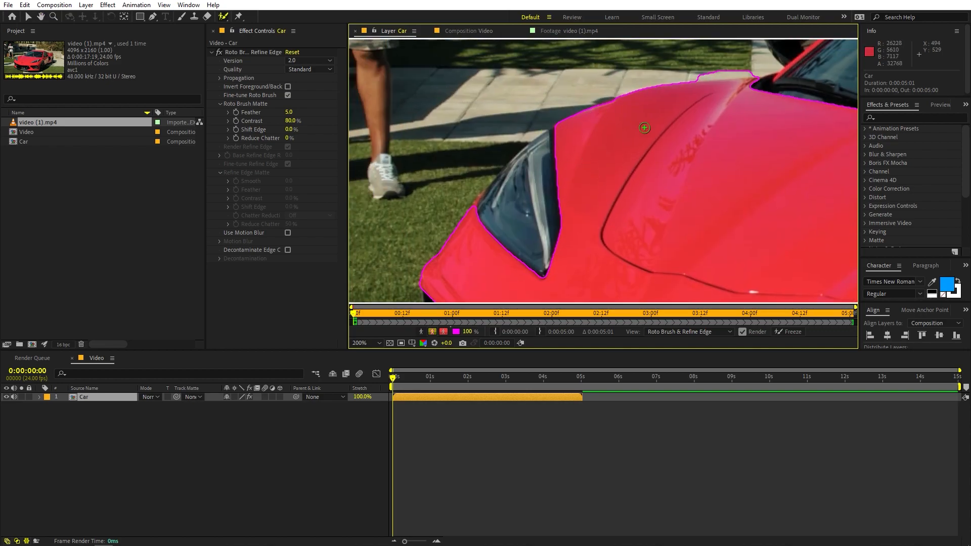
scroll(660, 196, "down", 1)
left_click_drag(722, 202, 581, 165)
scroll(582, 165, "down", 1)
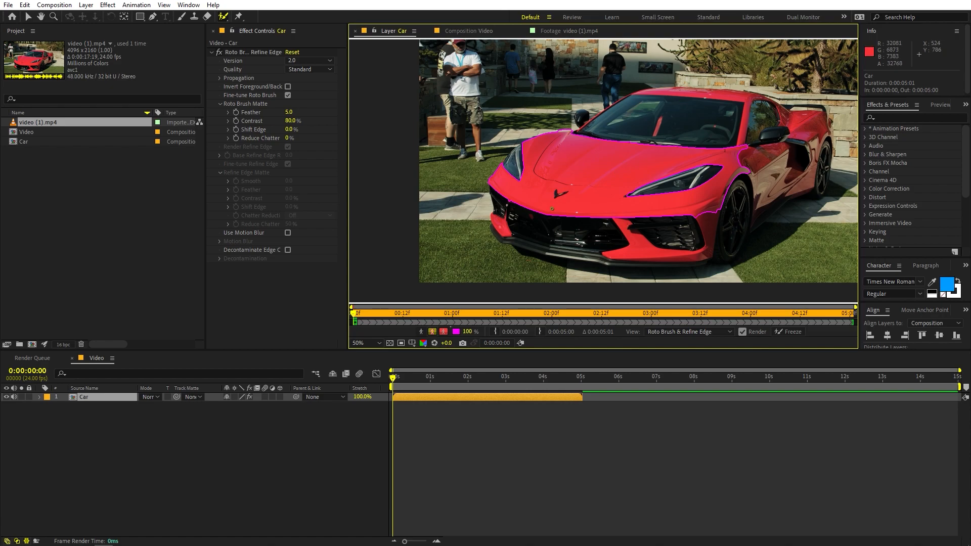
Extend the Roto Brush selection over the car's front bumper and grilles with foreground strokes
scroll(553, 209, "up", 2)
mouse_move(519, 207)
left_mouse_down()
mouse_move(646, 136)
mouse_move(550, 190)
left_mouse_up()
mouse_move(613, 167)
left_mouse_down()
mouse_move(612, 194)
mouse_move(630, 227)
left_mouse_up()
left_click_drag(717, 226, 818, 239)
key("h")
left_click_drag(763, 152, 522, 77)
key("alt+w")
left_click_drag(570, 156, 717, 142)
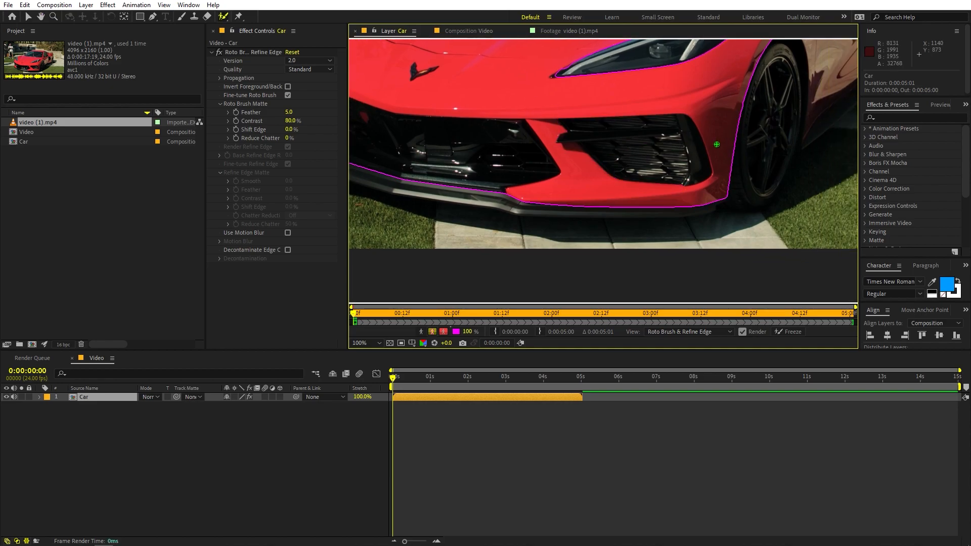
Subtract the strip of pavement above the hood's edge near the side mirror from the selection
scroll(690, 154, "down", 1)
key("h")
left_click_drag(517, 66, 731, 273)
scroll(539, 156, "up", 3)
mouse_move(361, 153)
left_mouse_down()
mouse_move(623, 200)
mouse_move(633, 264)
left_mouse_up()
key("alt+w")
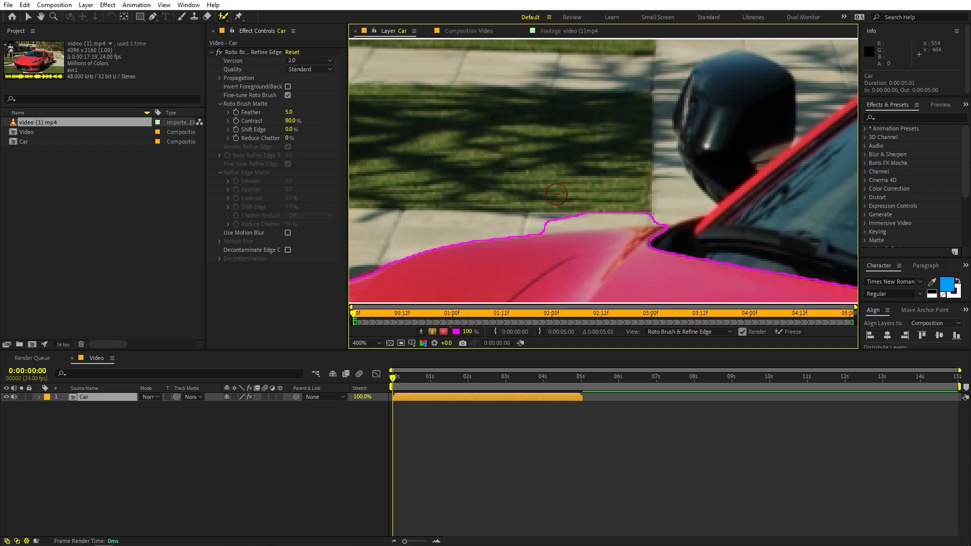
left_click_drag(537, 218, 665, 206)
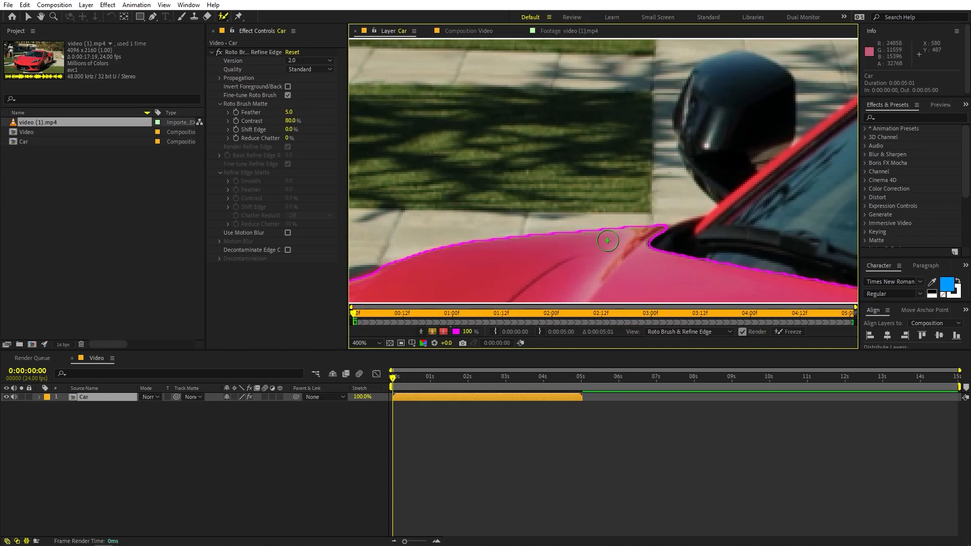
key("slash")
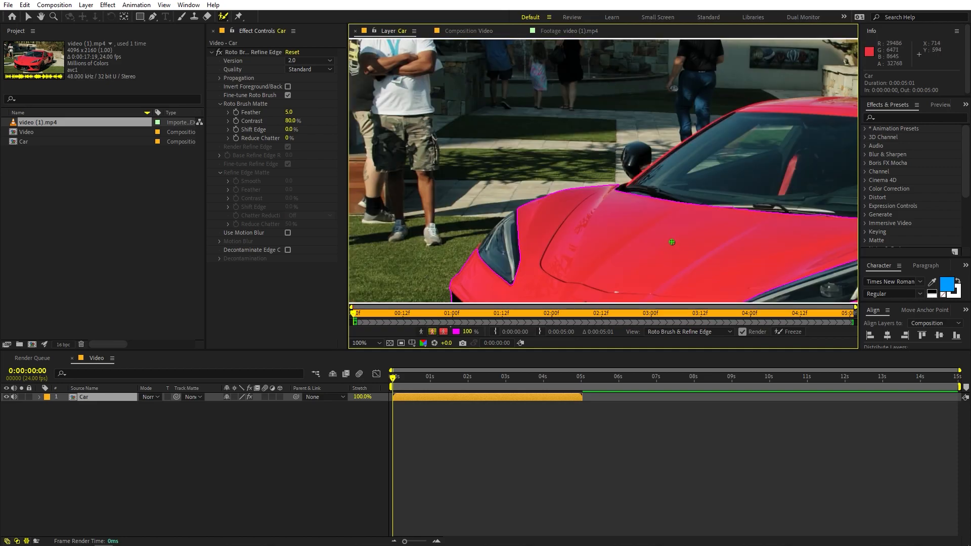
Add the car's windshield and front roof edge to the Roto Brush selection
left_click_drag(686, 188, 611, 255)
scroll(562, 278, "up", 2)
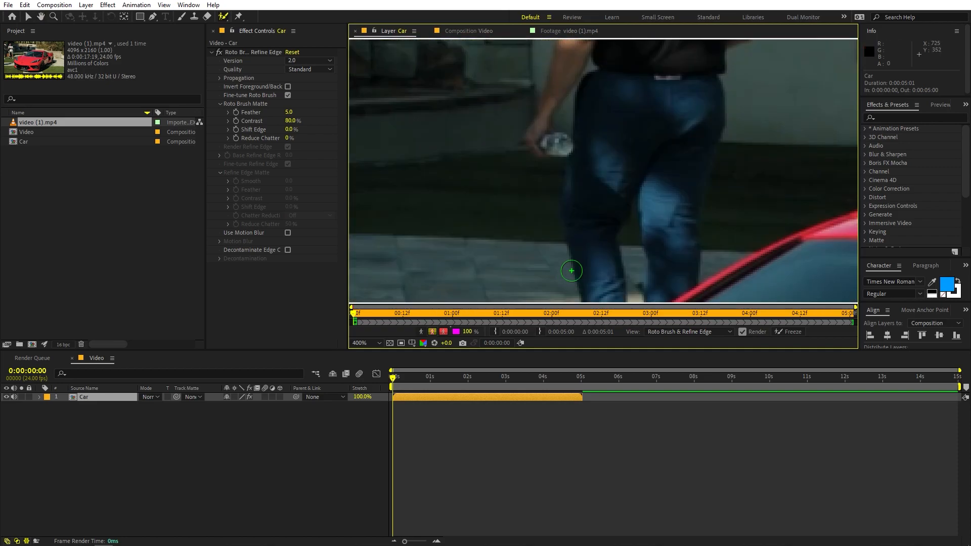
left_click_drag(659, 296, 639, 52)
scroll(548, 223, "down", 2)
key("alt+w")
left_click_drag(527, 196, 636, 157)
scroll(636, 157, "down", 4)
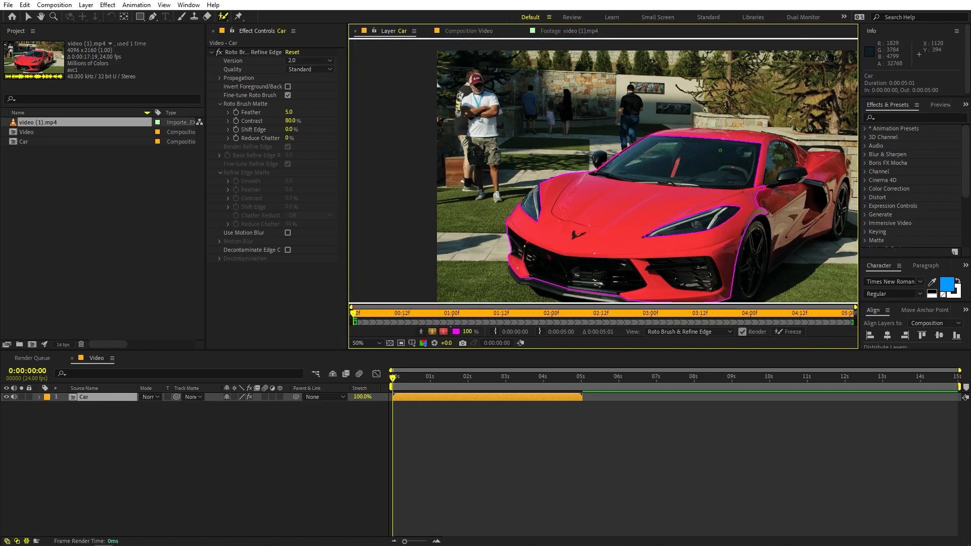
Add the car's roof, side and rear fender to the selection with foreground strokes
scroll(590, 200, "up", 2)
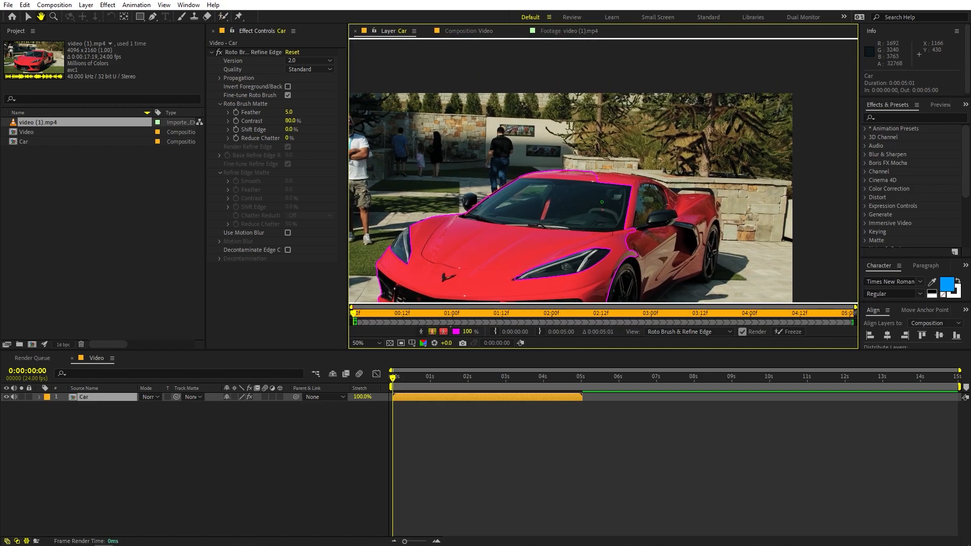
left_click_drag(553, 195, 709, 201)
key("space")
left_click_drag(656, 234, 428, 162)
mouse_move(511, 143)
left_mouse_down()
mouse_move(603, 189)
mouse_move(693, 209)
left_mouse_up()
key("space")
left_click_drag(778, 258, 667, 119)
left_click_drag(721, 103, 723, 169)
left_click_drag(689, 128, 674, 191)
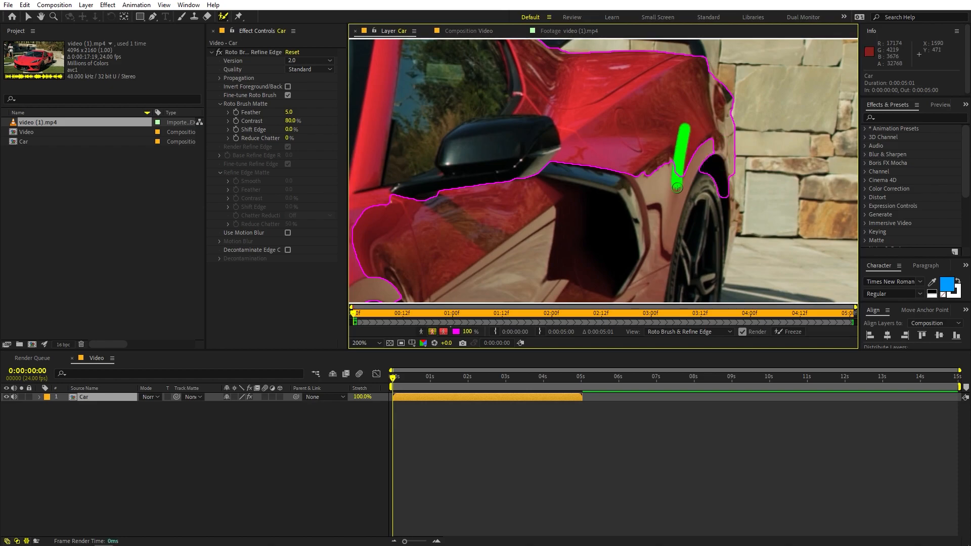
left_click_drag(653, 157, 595, 235)
scroll(581, 236, "down", 1)
Subtract the ground shadow beside and behind the front wheel from the Roto Brush selection
key("space")
mouse_move(475, 298)
left_mouse_down()
mouse_move(491, 234)
mouse_move(589, 137)
mouse_move(591, 108)
left_mouse_up()
scroll(533, 226, "down", 3)
scroll(548, 238, "up", 3)
key("space")
scroll(557, 135, "up", 2)
key("space")
scroll(557, 141, "down", 2)
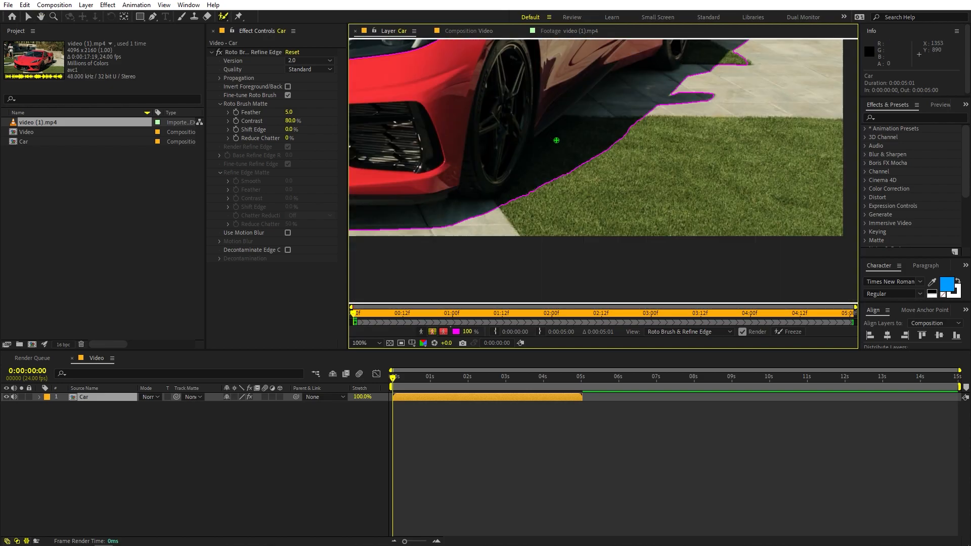
left_click_drag(627, 102, 571, 148)
left_click_drag(576, 67, 535, 104)
left_click_drag(596, 69, 448, 144)
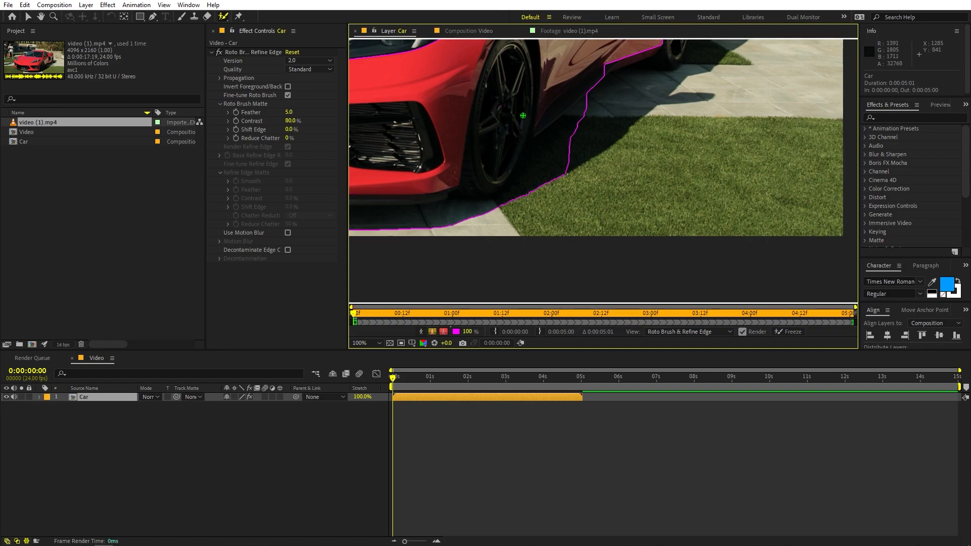
left_click_drag(527, 155, 547, 195)
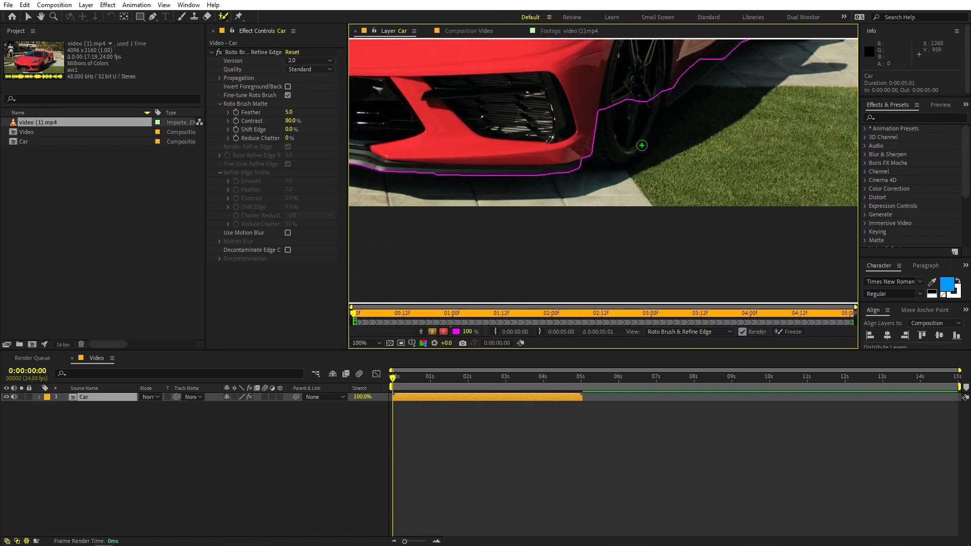
scroll(642, 146, "down", 2)
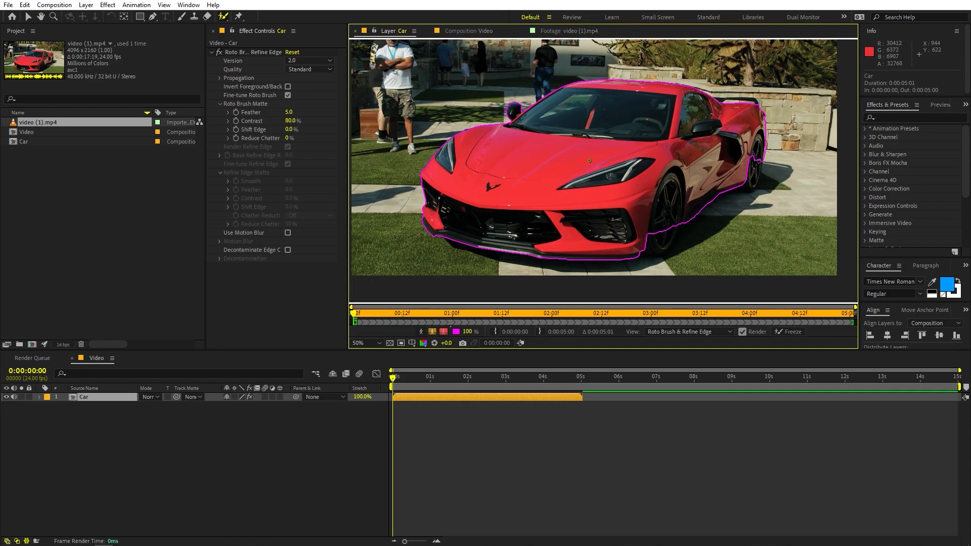
Set the Roto Brush & Refine Edge effect to version 2.0 and Best quality
key("space")
mouse_move(562, 137)
left_mouse_down()
mouse_move(596, 126)
mouse_move(575, 140)
left_mouse_up()
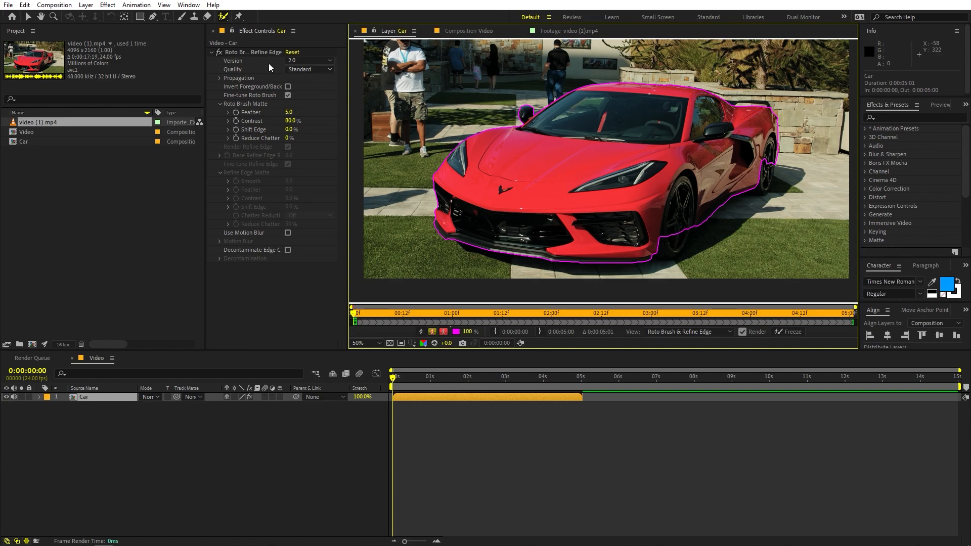
left_click(249, 51)
left_click(305, 61)
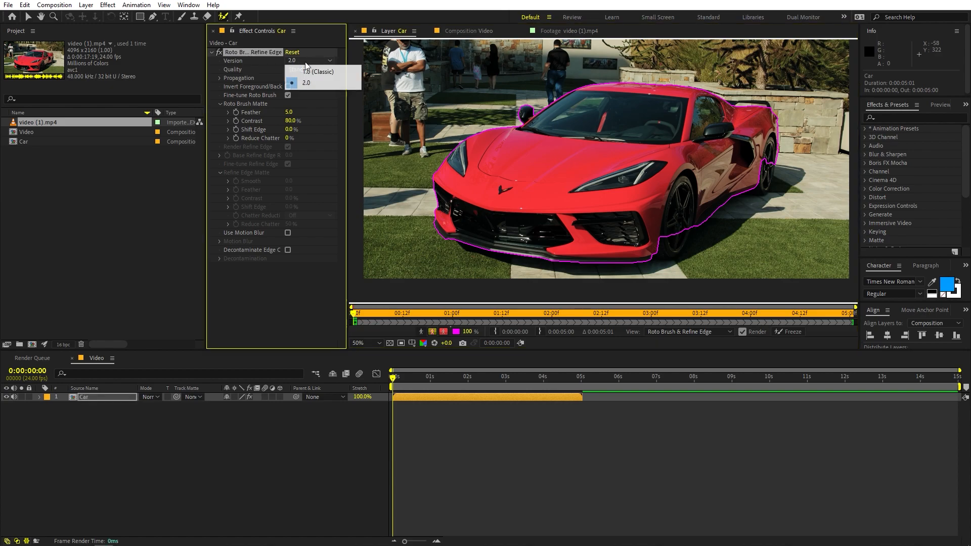
left_click(325, 84)
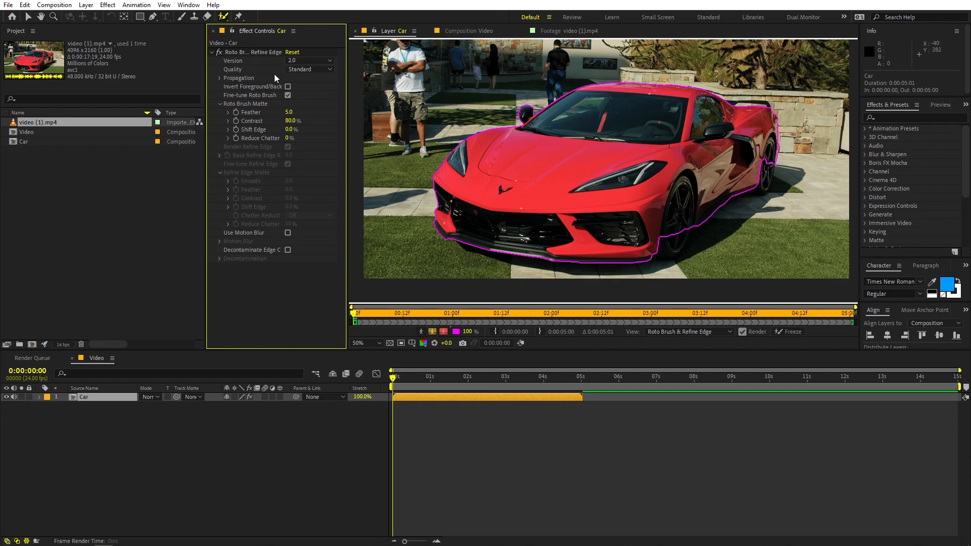
left_click(320, 71)
left_click(315, 92)
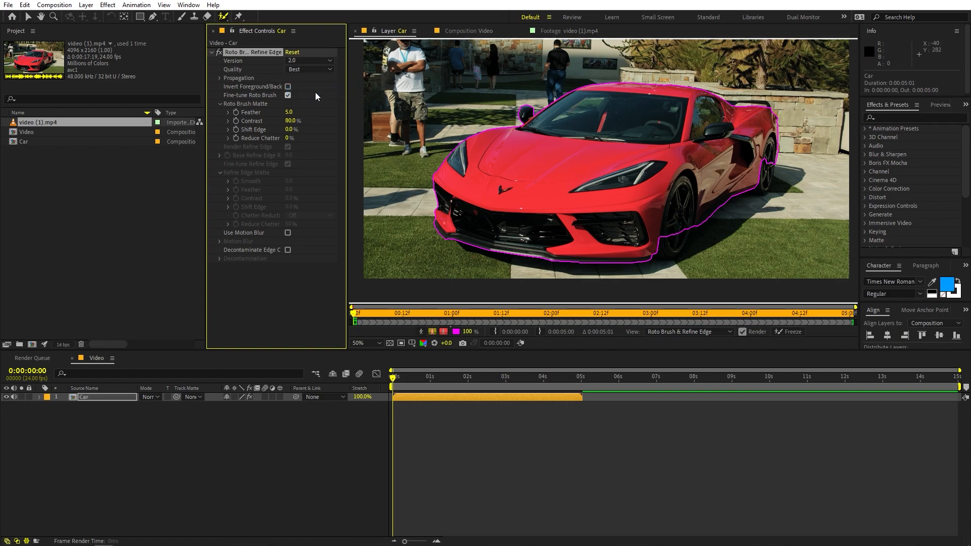
Propagate the Roto Brush selection frame by frame from the start of the Car layer, checking the outline on each frame
left_click(360, 315)
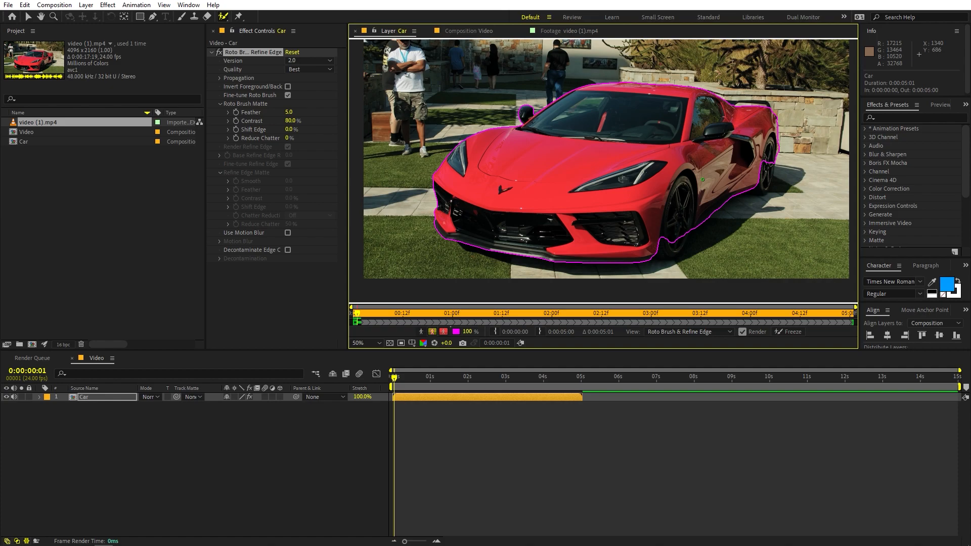
key("Page_Down")
key("Page_Down")
key("Page_Down")
key("Page_Down")
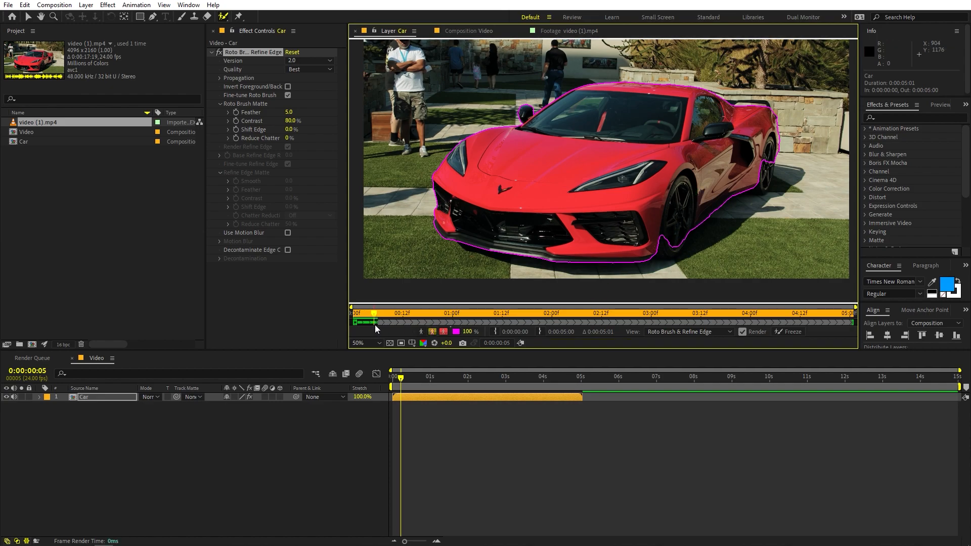
key("Page_Down")
key("Page_Down")
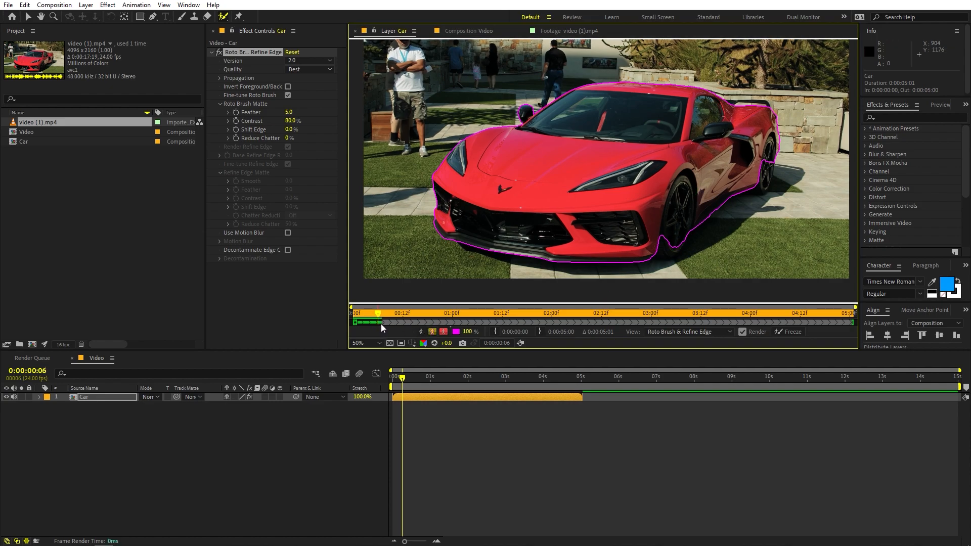
key("Page_Down")
key("Page_Down")
Extend the Roto Brush propagation further through the clip by moving the layer's current time to 0:00:02:13
left_click(414, 315)
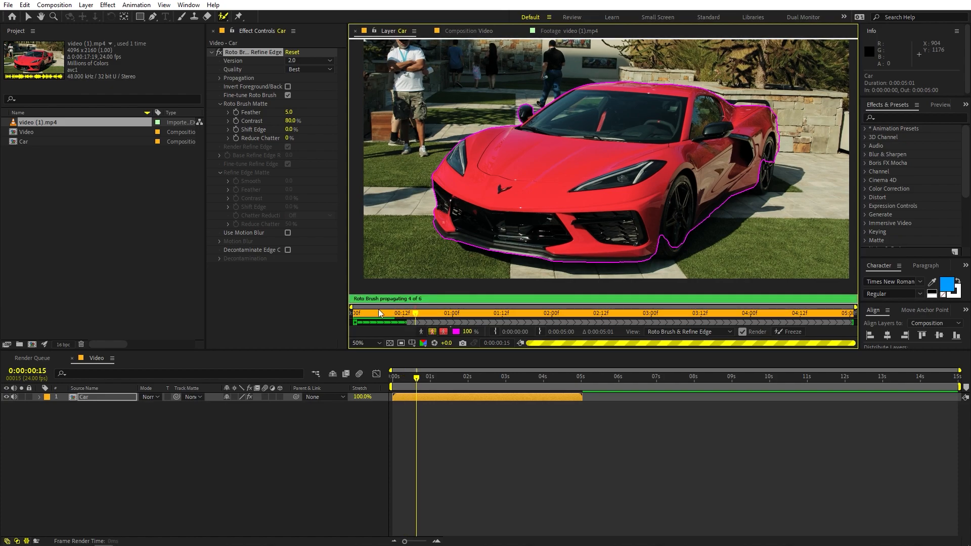
left_click_drag(416, 317, 383, 318)
left_click_drag(361, 318, 483, 317)
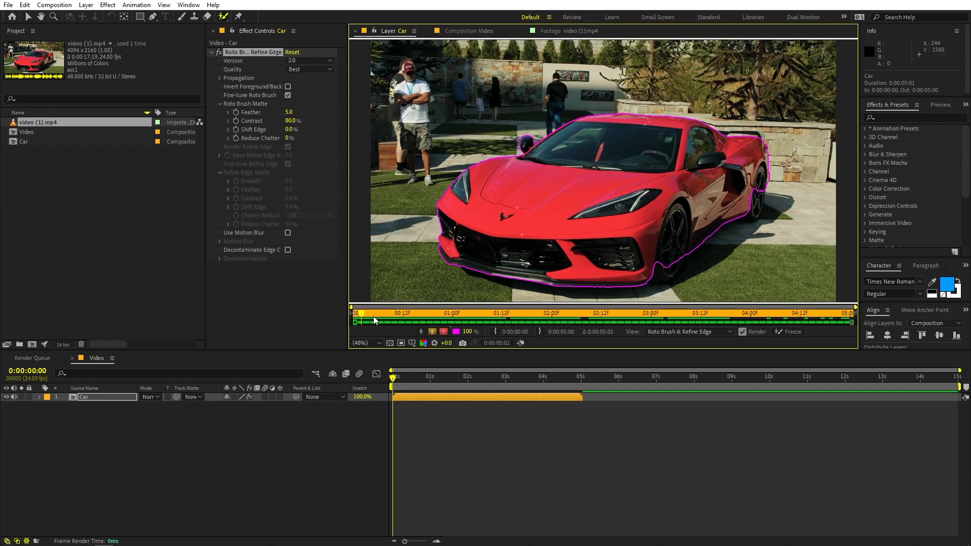
left_click_drag(373, 318, 606, 318)
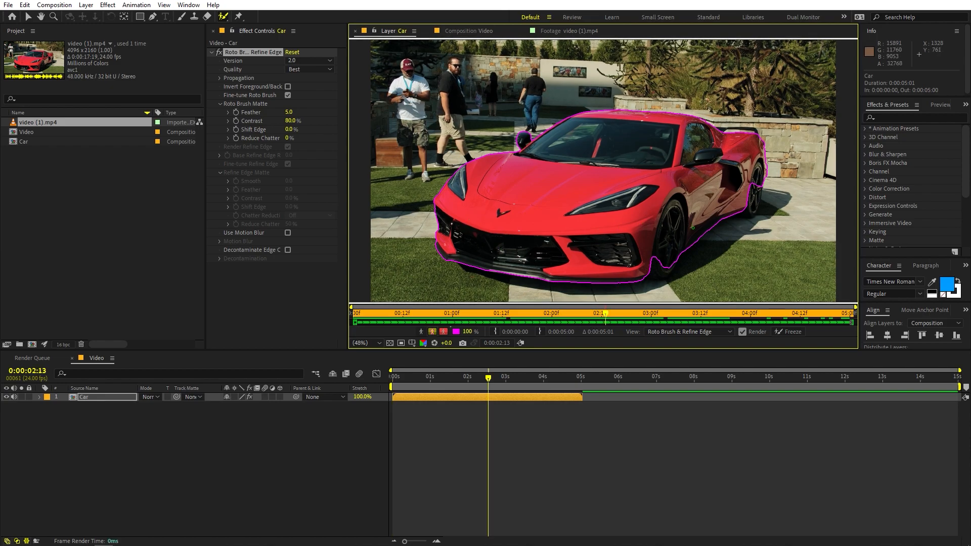
Inspect the outline around the rear wheel and subtract the stone wall beside the rear fender from the Roto Brush selection at 0:00:00:02
left_click_drag(611, 314, 613, 314)
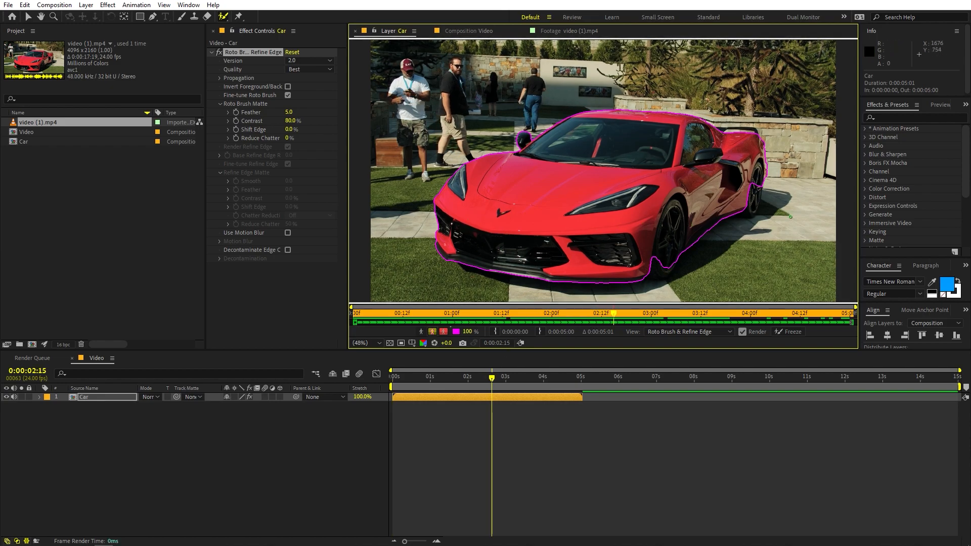
scroll(748, 162, "up", 2)
key("space")
left_click_drag(760, 150, 368, 172)
scroll(548, 186, "up", 2)
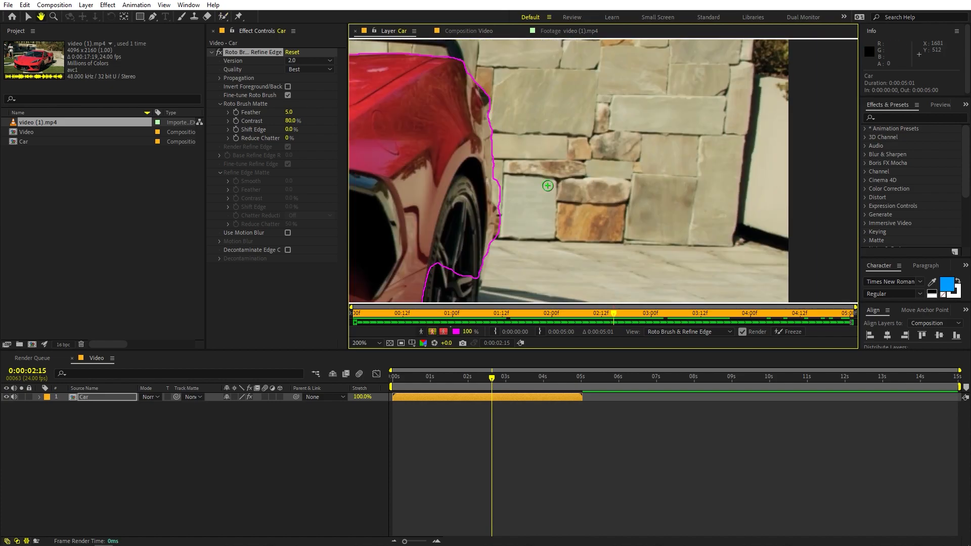
key("space")
left_click_drag(436, 200, 599, 139)
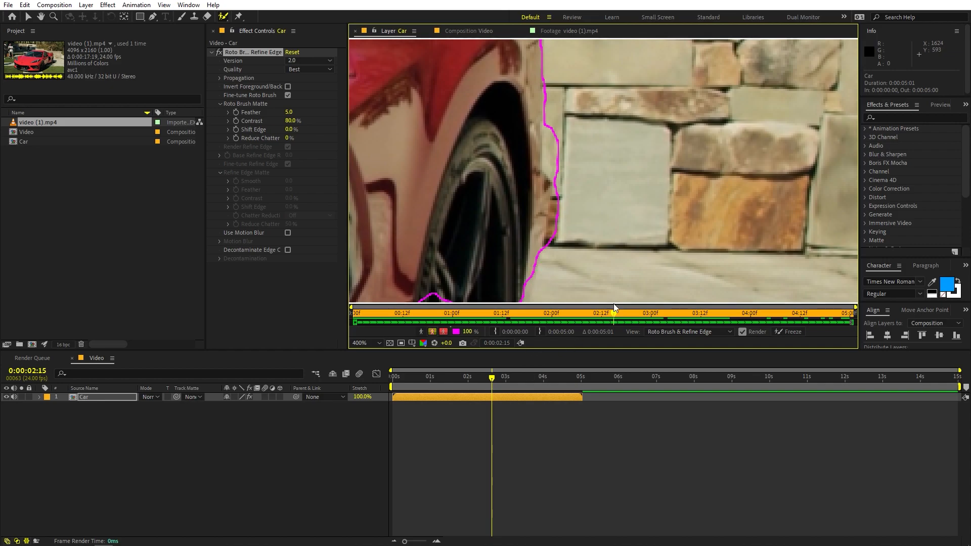
left_click_drag(611, 315, 348, 313)
left_click(360, 310)
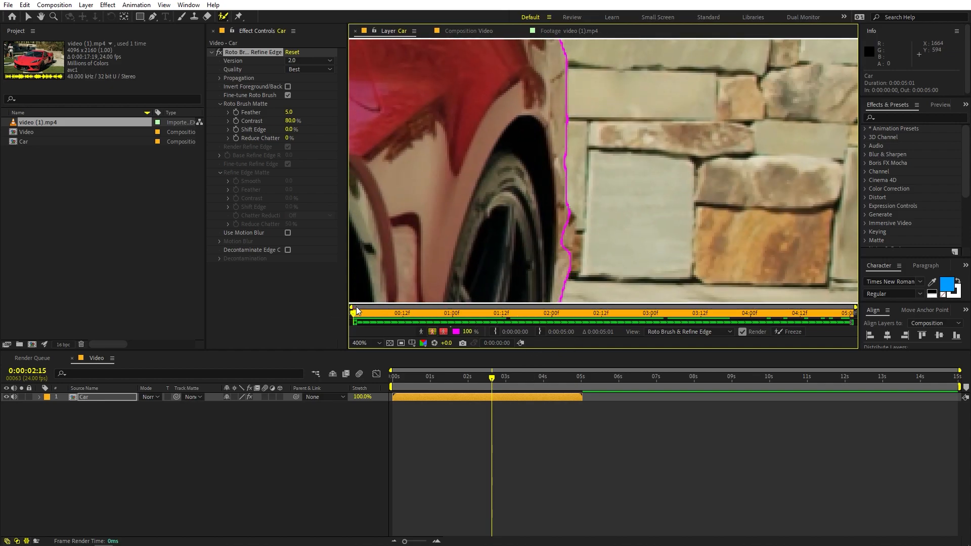
left_click(357, 310)
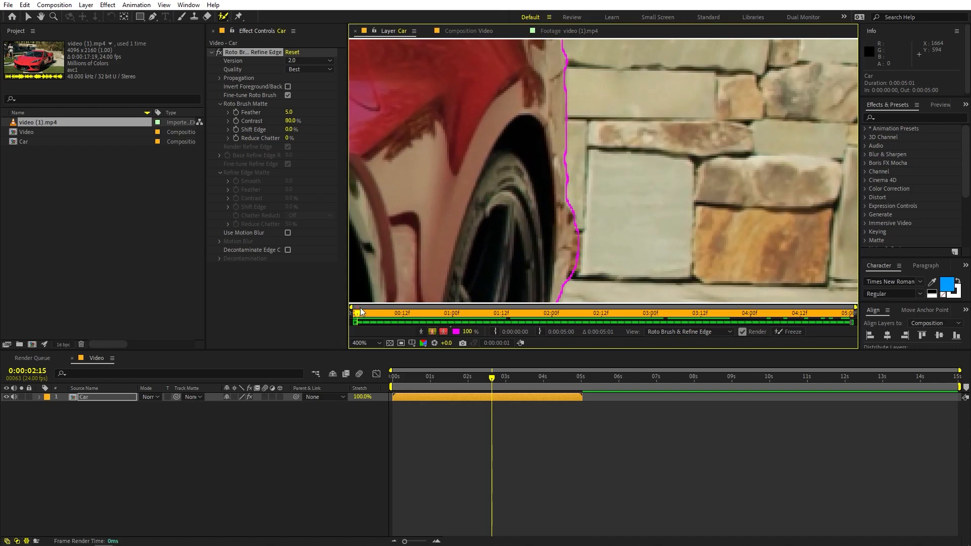
left_click(360, 310)
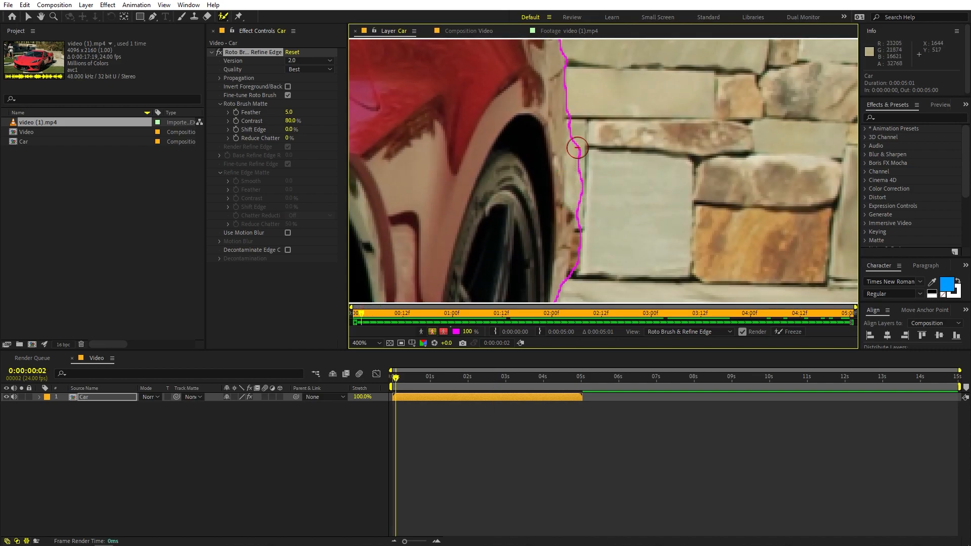
left_click_drag(582, 147, 582, 159)
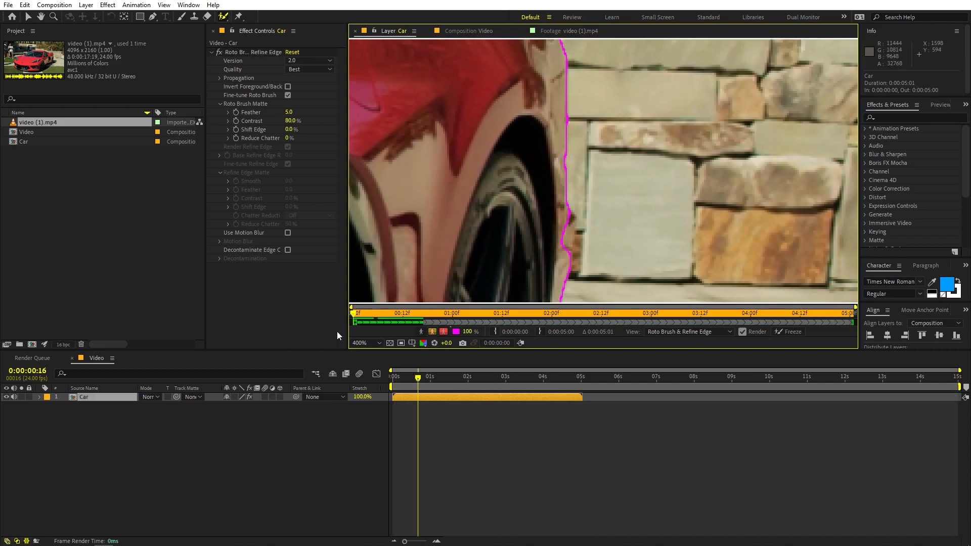
Propagate the corrected selection forward to 0:00:01:05 and freeze the Roto Brush & Refine Edge result
left_click_drag(337, 332, 474, 321)
scroll(648, 223, "down", 3)
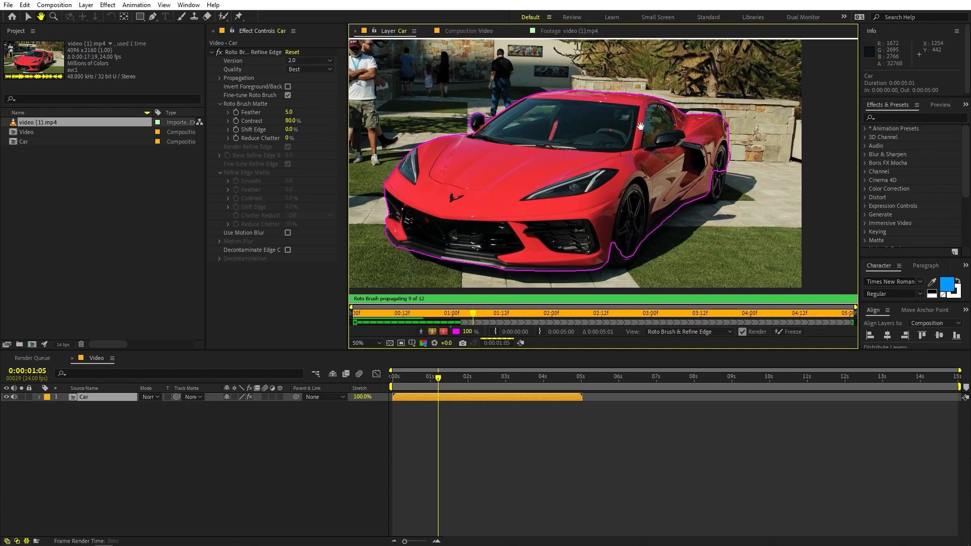
left_click(794, 332)
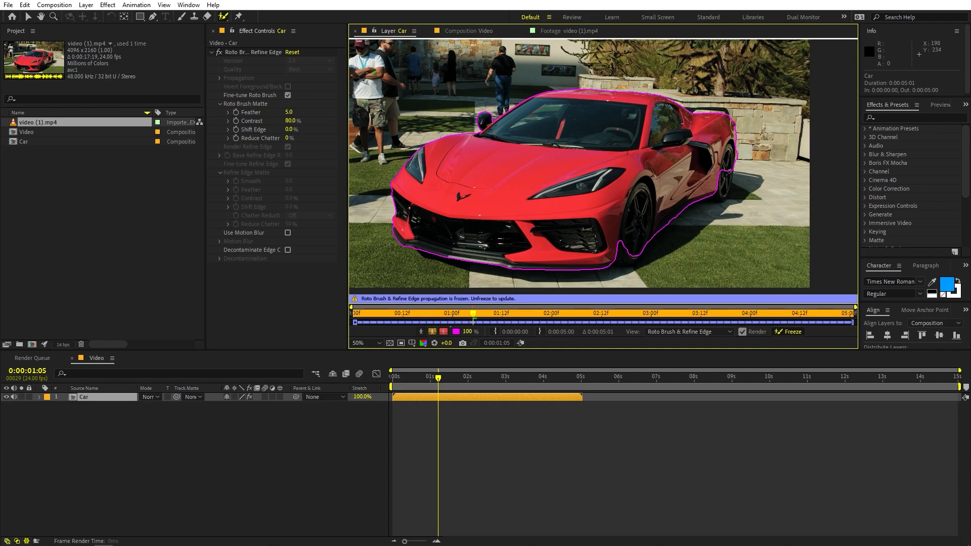
Switch to the Selection tool, show the Video composition and check the isolated car at 0:00:03:02
left_click(28, 18)
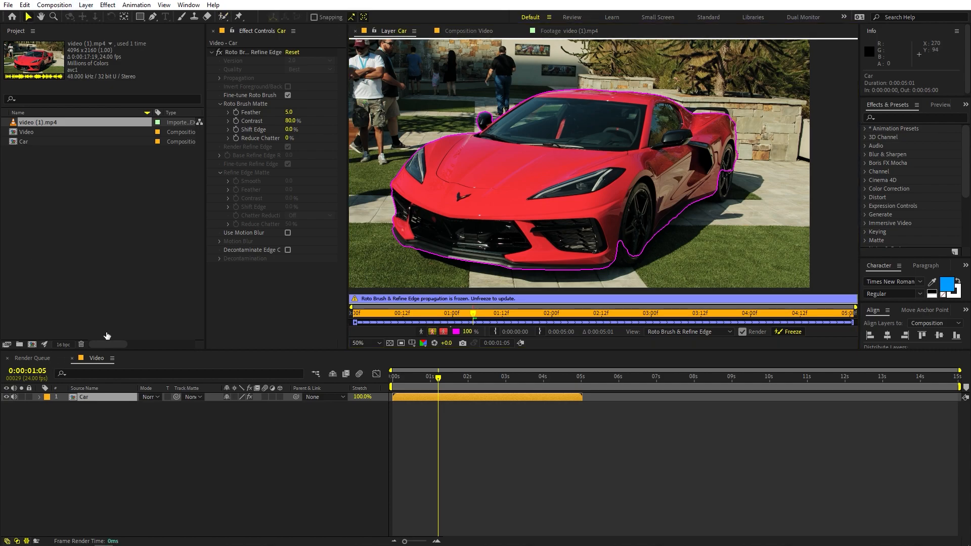
left_click(394, 30)
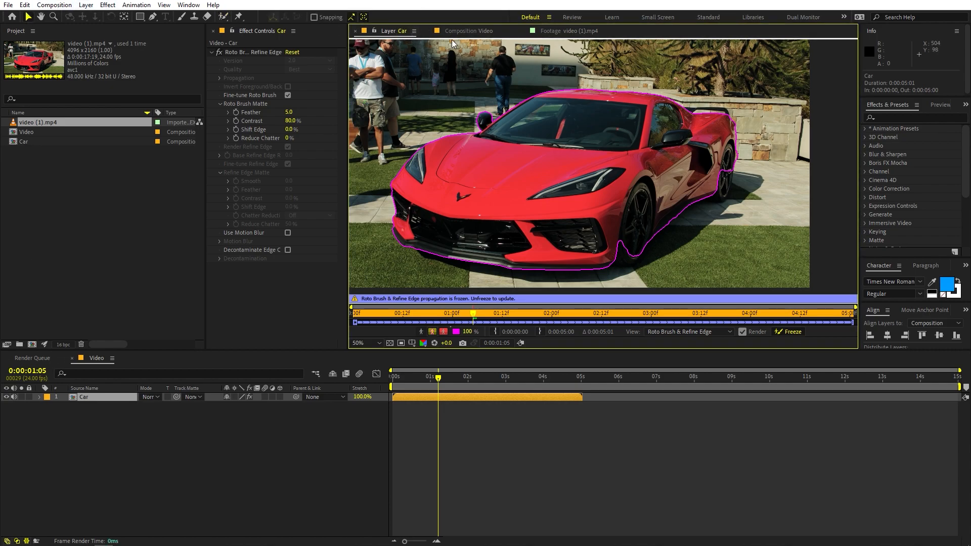
left_click(468, 31)
left_click_drag(438, 379, 509, 384)
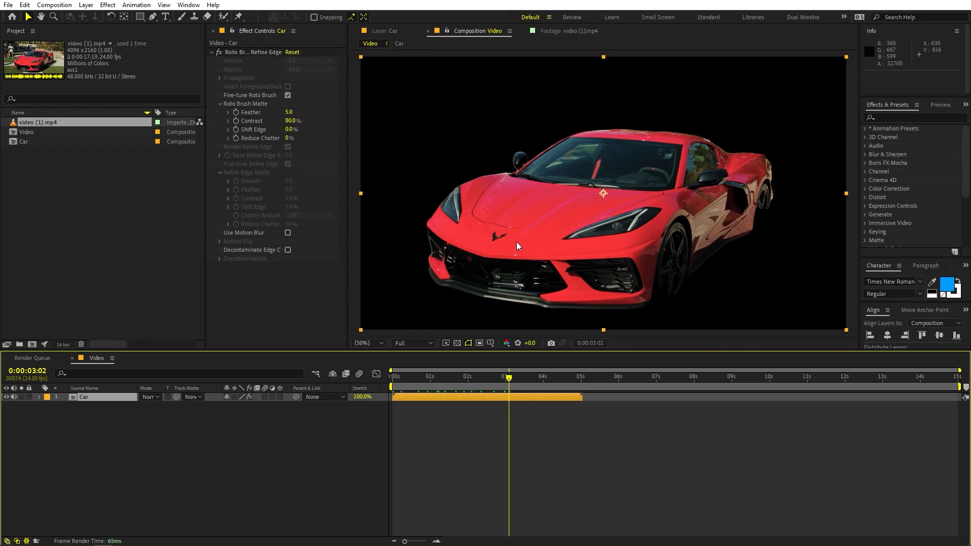
Add the Car composition beneath the rotoscoped Car layer as background and move the current time to 0:00:01:20
left_click(165, 405)
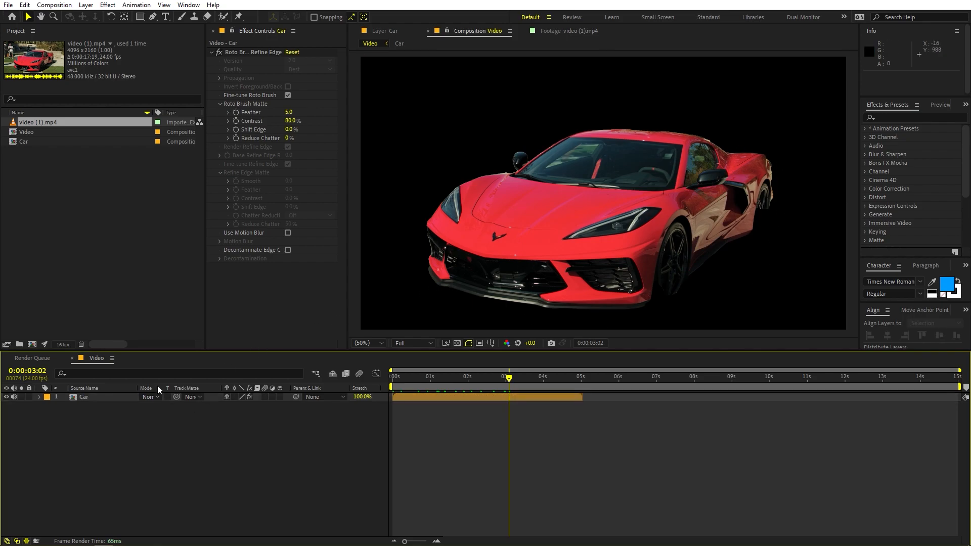
left_click(88, 178)
left_click_drag(23, 142, 93, 445)
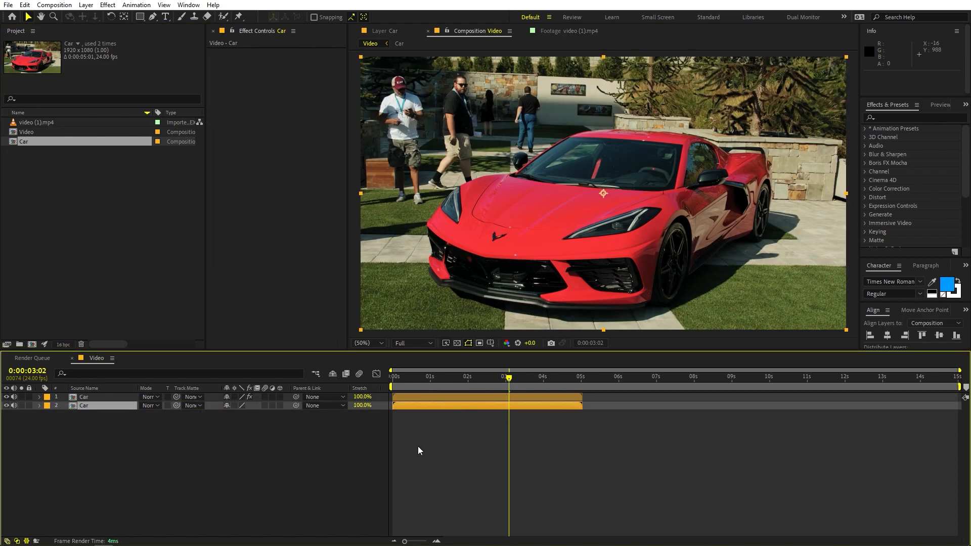
left_click(491, 383)
left_click_drag(490, 383, 461, 391)
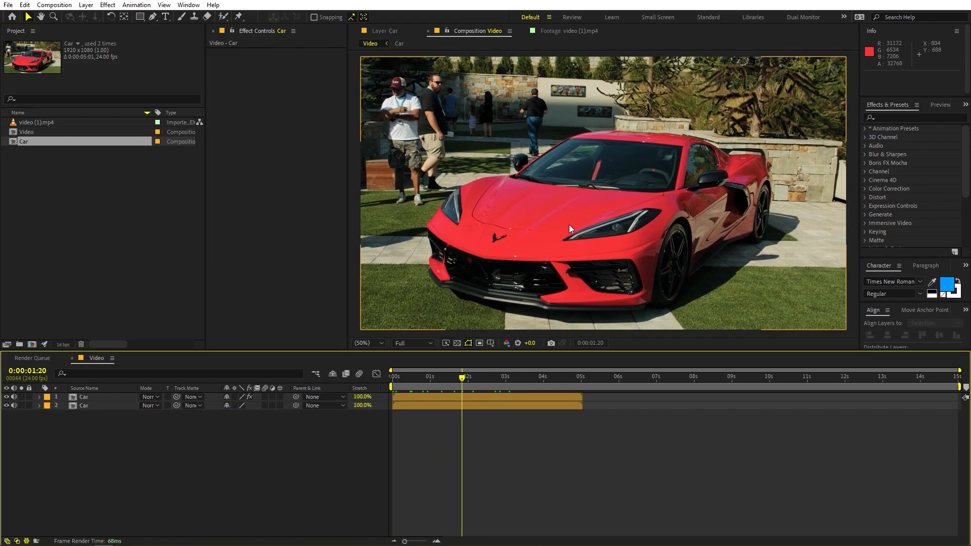
Find the Lumetri Color effect and apply it to the upper, rotoscoped Car layer
left_click(84, 398)
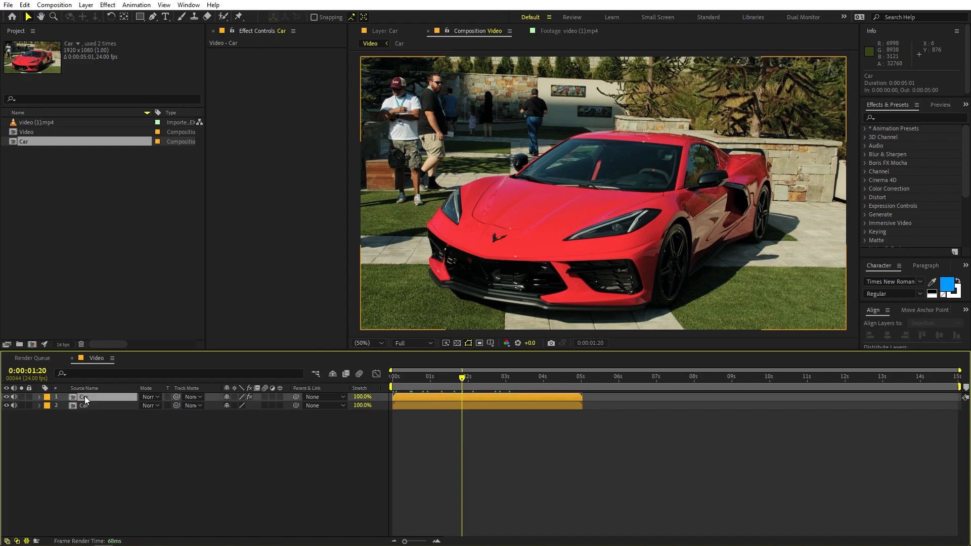
left_click(901, 117)
type("lume")
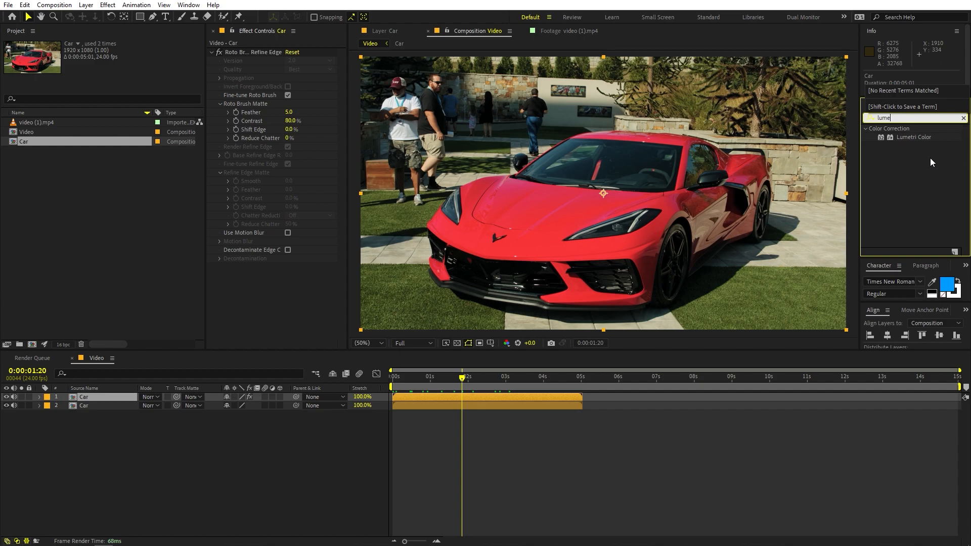
mouse_move(914, 137)
left_mouse_down()
mouse_move(406, 249)
mouse_move(312, 289)
left_mouse_up()
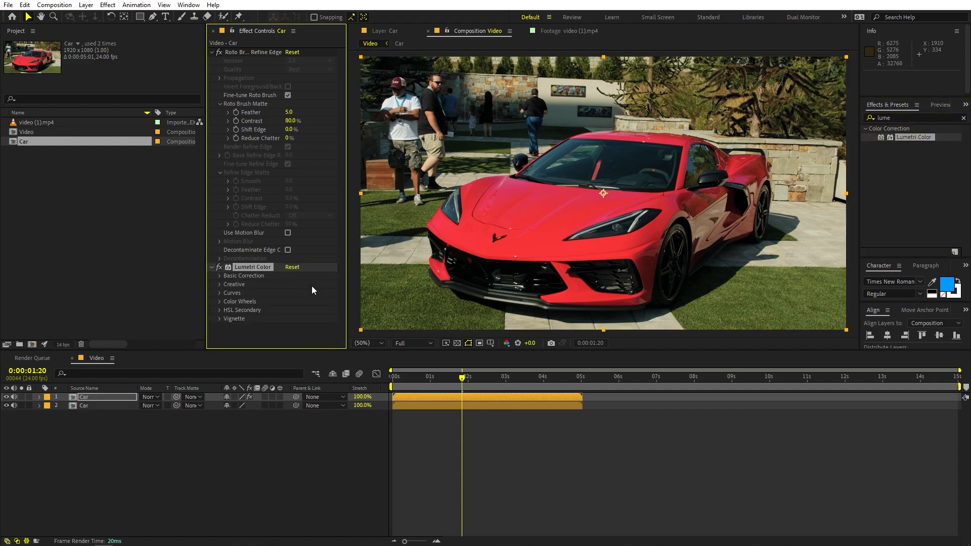
Sample the car's red paint for Lumetri's Hue vs Hue curve and raise the sampled point to shift the bodywork towards purple-blue
left_click(220, 293)
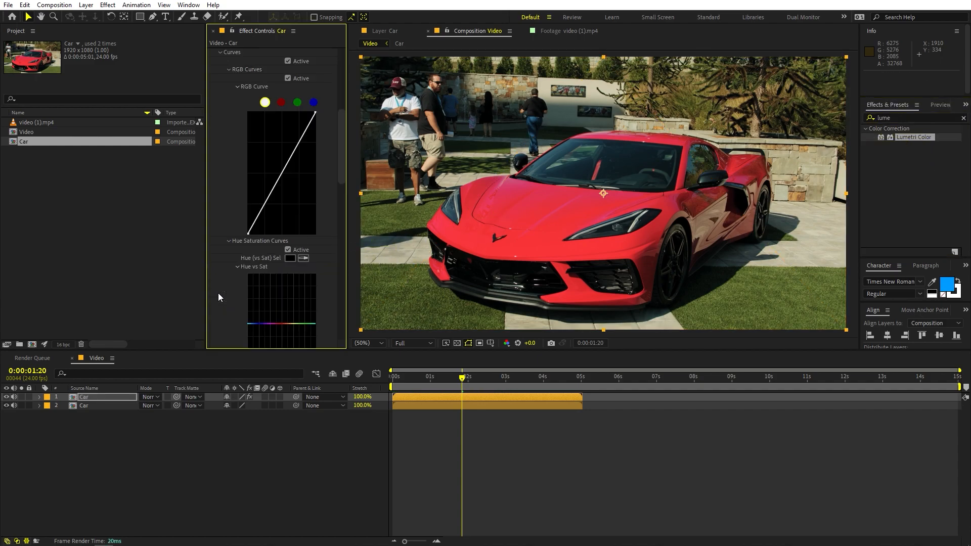
scroll(221, 183, "down", 3)
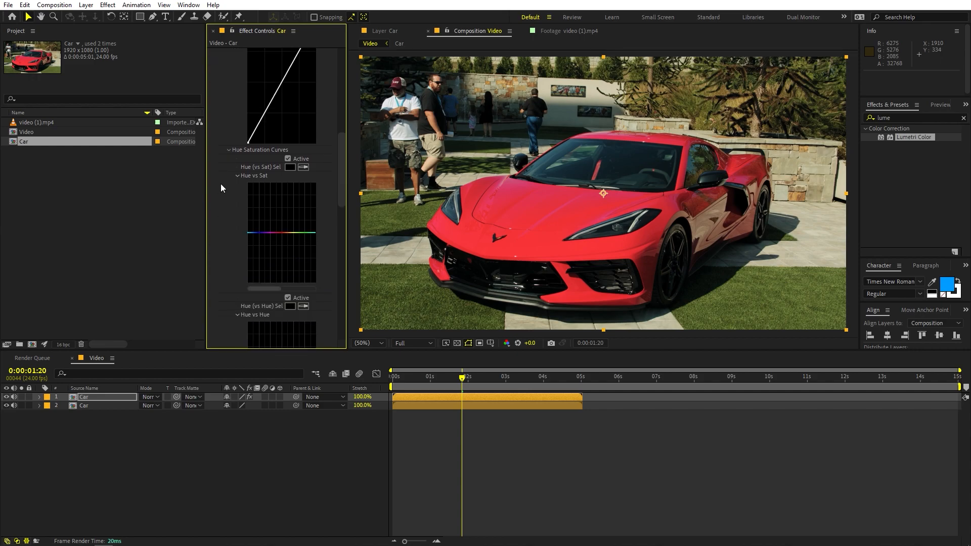
scroll(221, 184, "down", 5)
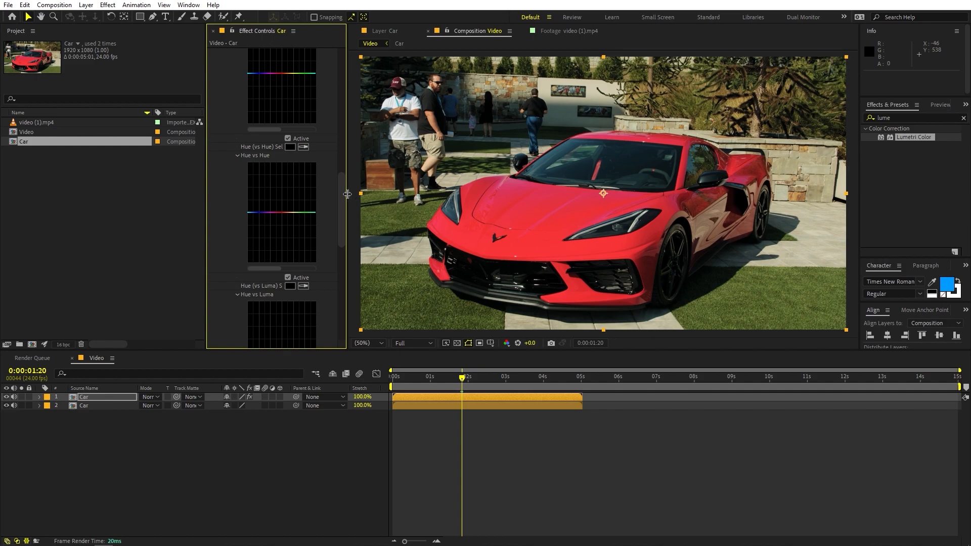
left_click_drag(348, 193, 417, 194)
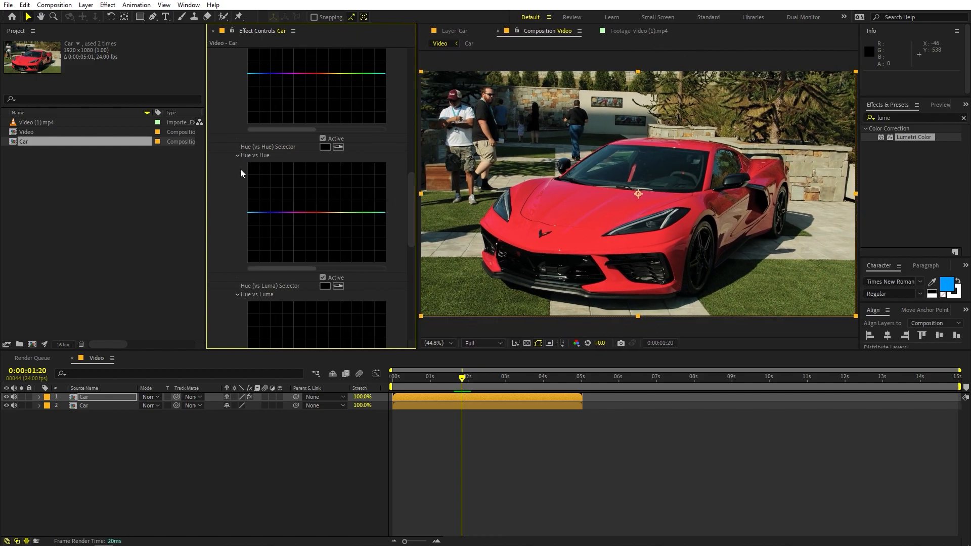
left_click(338, 146)
left_click(567, 194)
left_click_drag(316, 214, 316, 207)
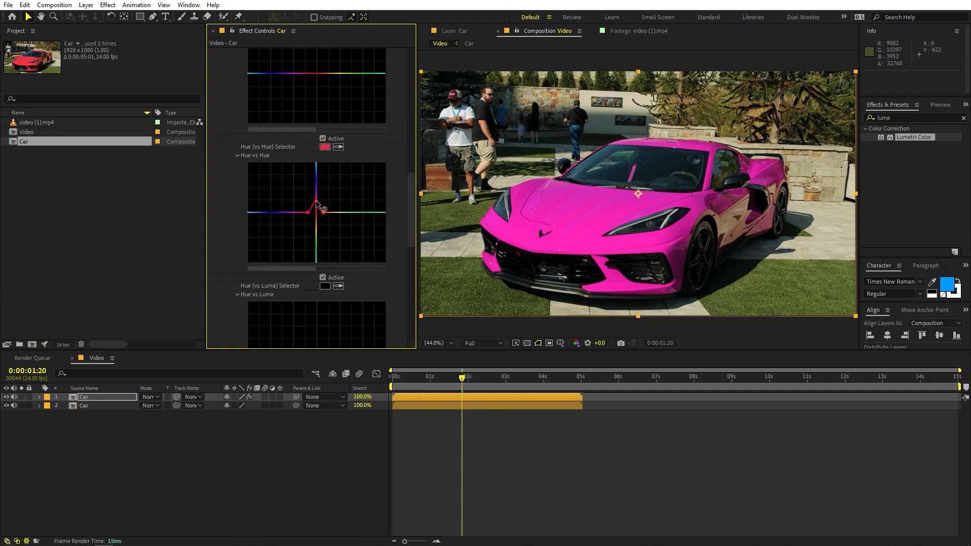
mouse_move(316, 194)
left_mouse_down()
mouse_move(313, 184)
mouse_move(308, 235)
mouse_move(311, 171)
left_mouse_up()
Sample the leftover reddish area on the car's roof for the Hue vs Hue curve and raise its point to turn the bodywork blue
key("slash")
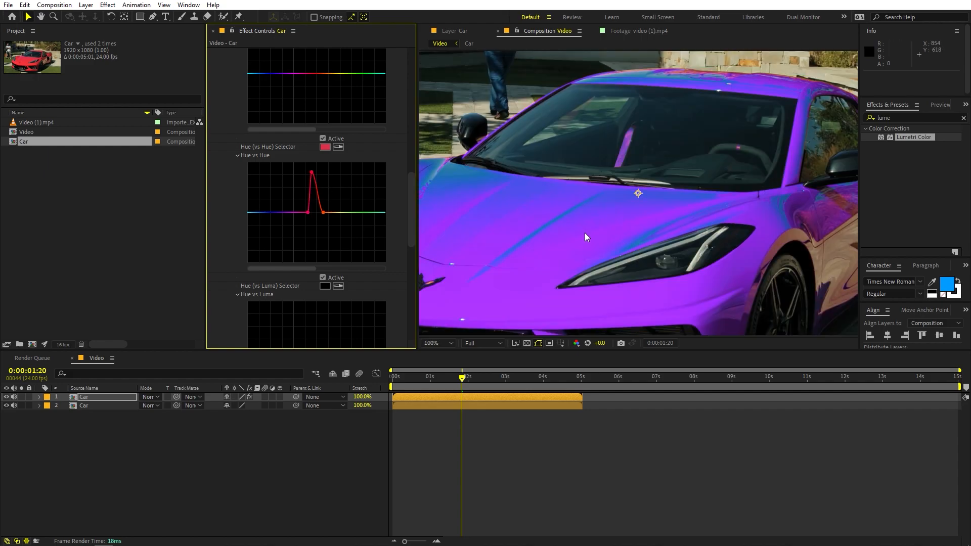
scroll(585, 233, "up", 1)
left_click_drag(633, 183, 560, 319)
left_click_drag(683, 169, 653, 222)
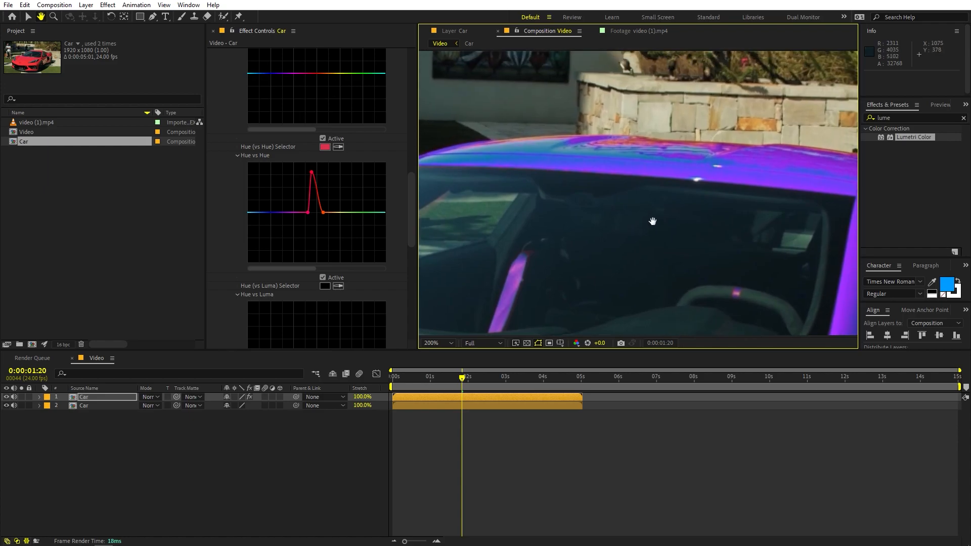
left_click(339, 147)
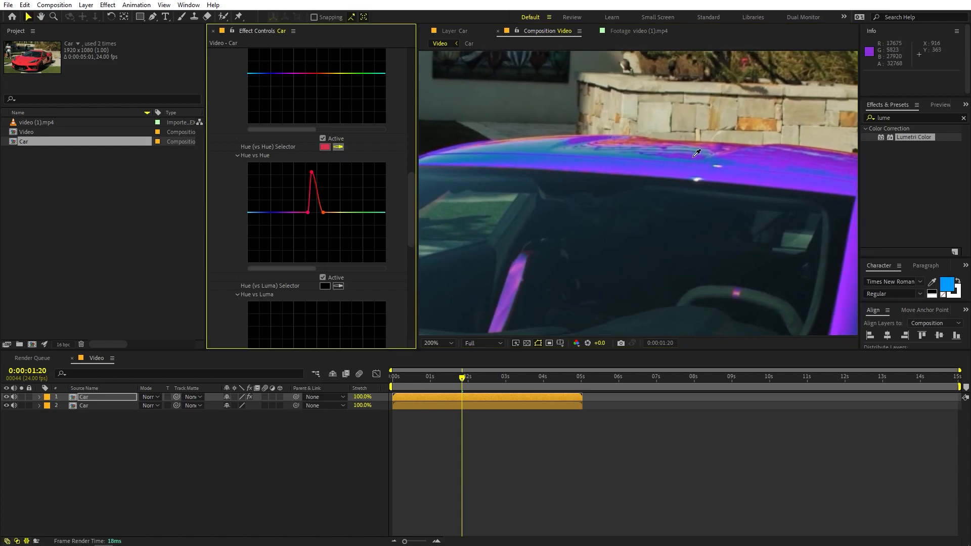
left_click(639, 140)
left_click_drag(319, 205, 321, 174)
scroll(682, 160, "down", 4)
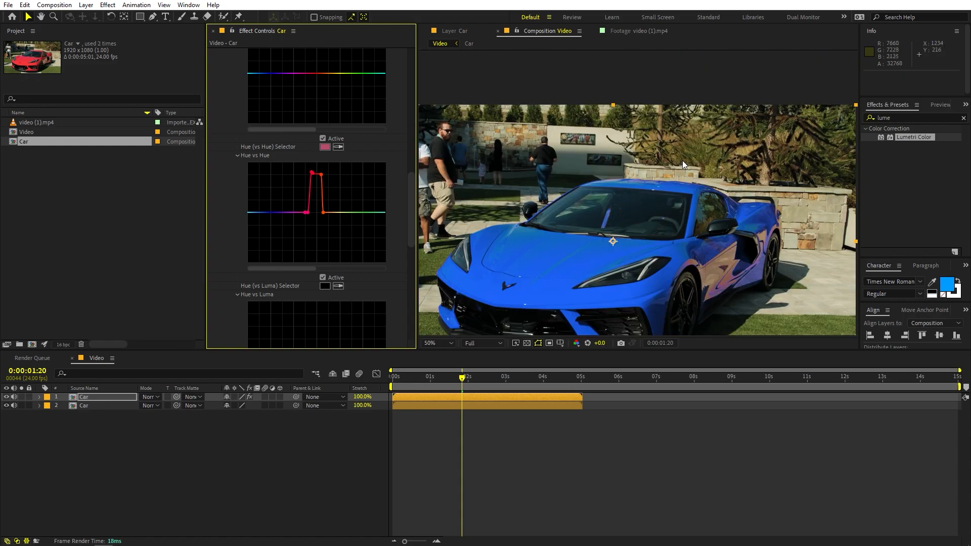
Fit the whole frame in view and toggle the upper Car layer's visibility to compare the recoloured car with the original
key("h")
left_click_drag(587, 204, 623, 208)
scroll(624, 208, "down", 2)
key("shift+slash")
left_click(324, 446)
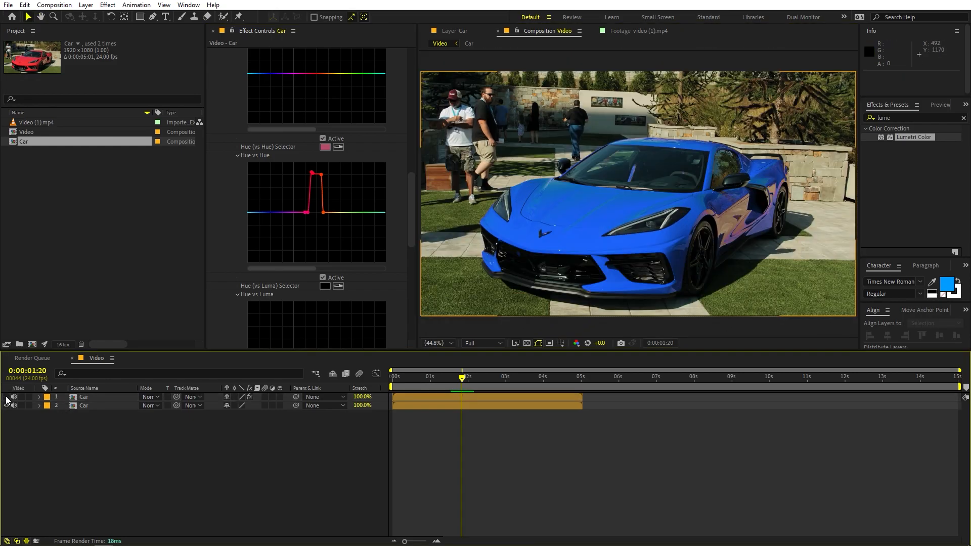
left_click(6, 397)
left_click(7, 397)
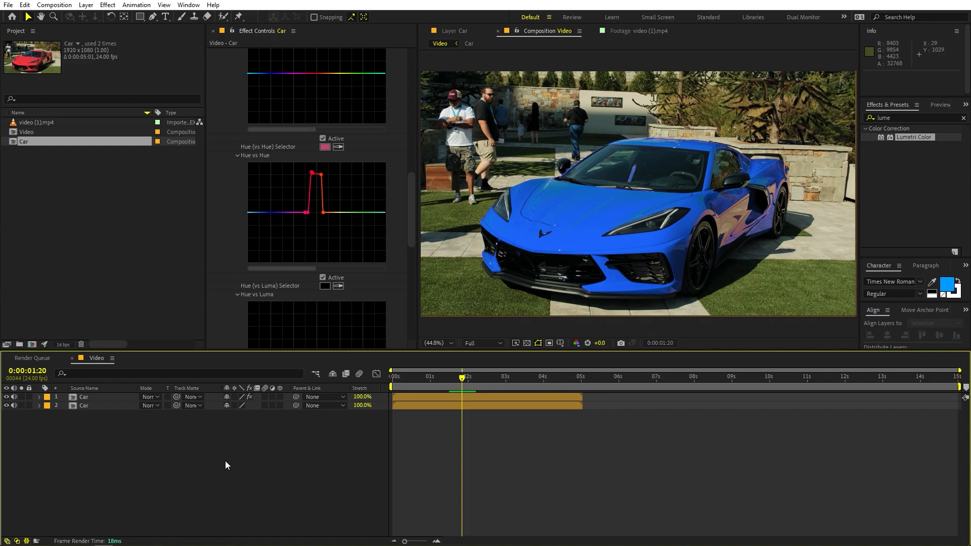
Create a full-frame black (000000) solid above the Car layers and rename it Energy
left_click(86, 5)
mouse_move(157, 19)
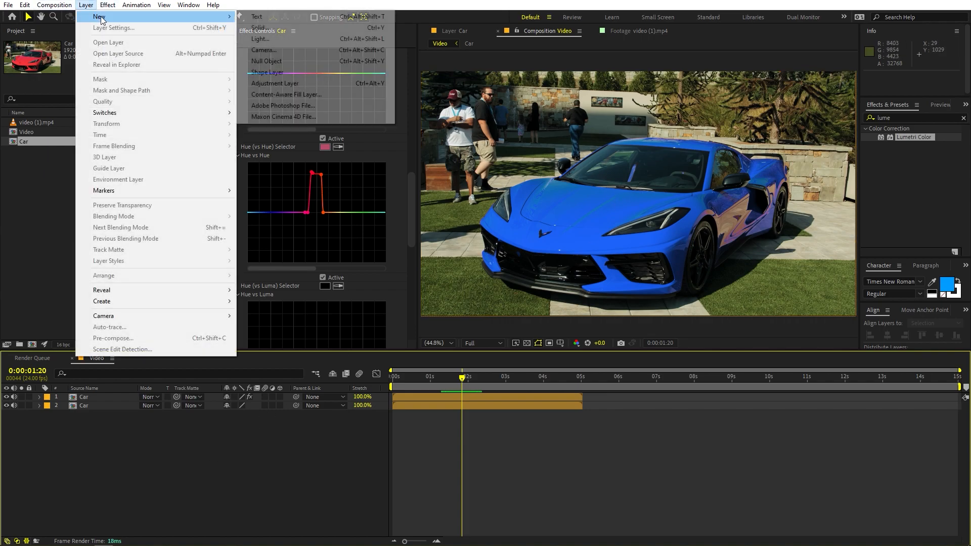
left_click(268, 28)
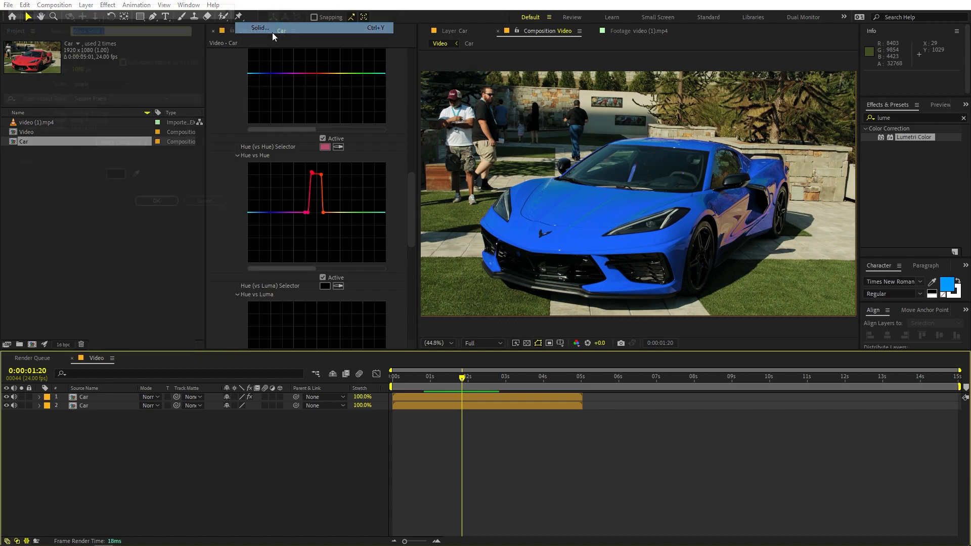
left_click(116, 177)
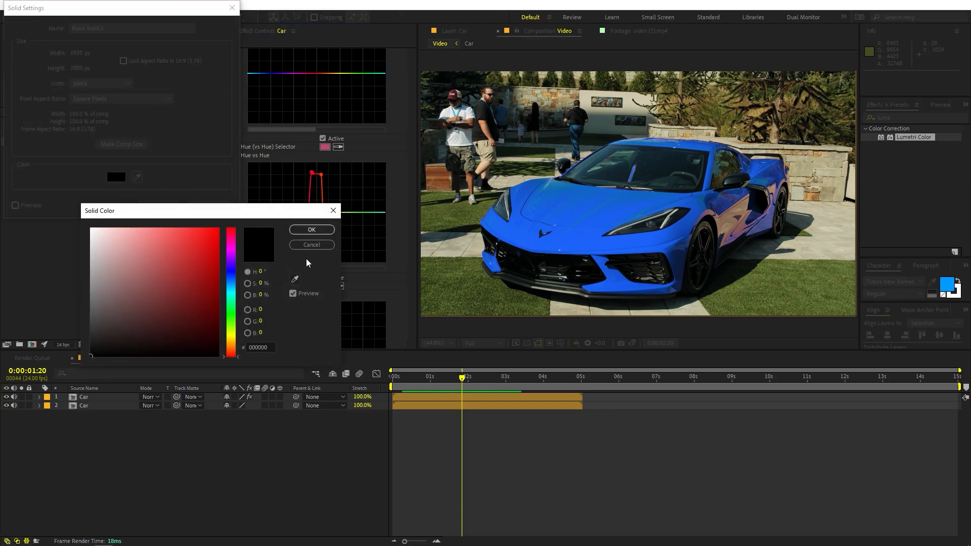
left_click(308, 231)
left_click(159, 205)
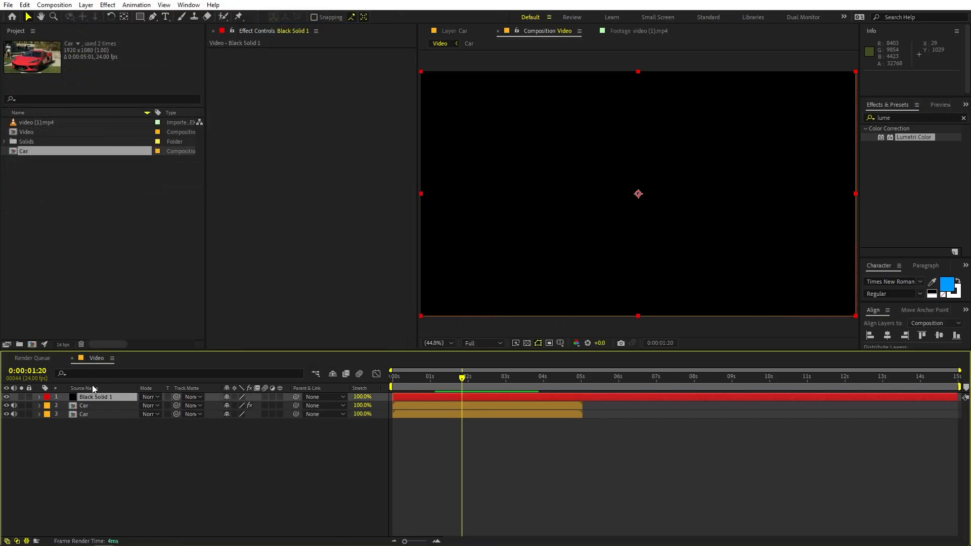
key("Return")
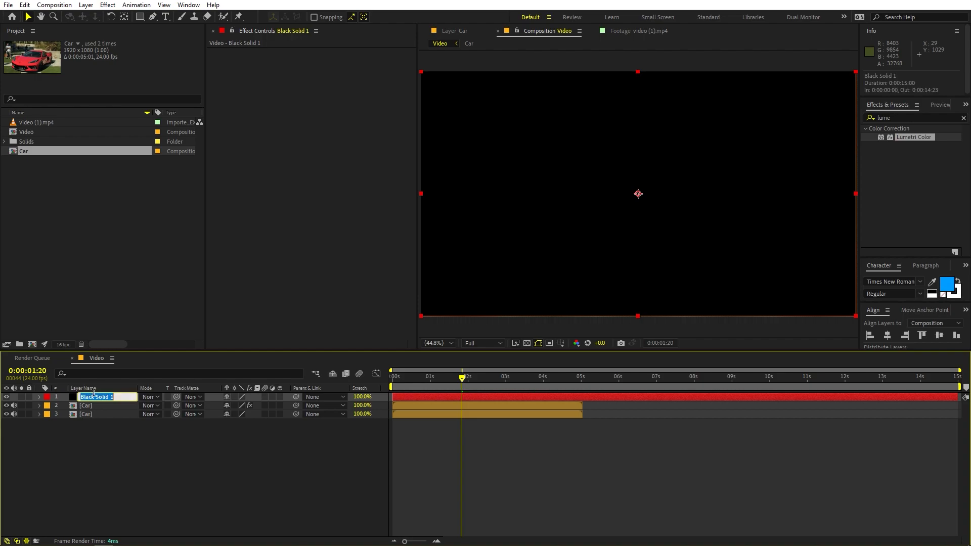
type("Energy")
key("Return")
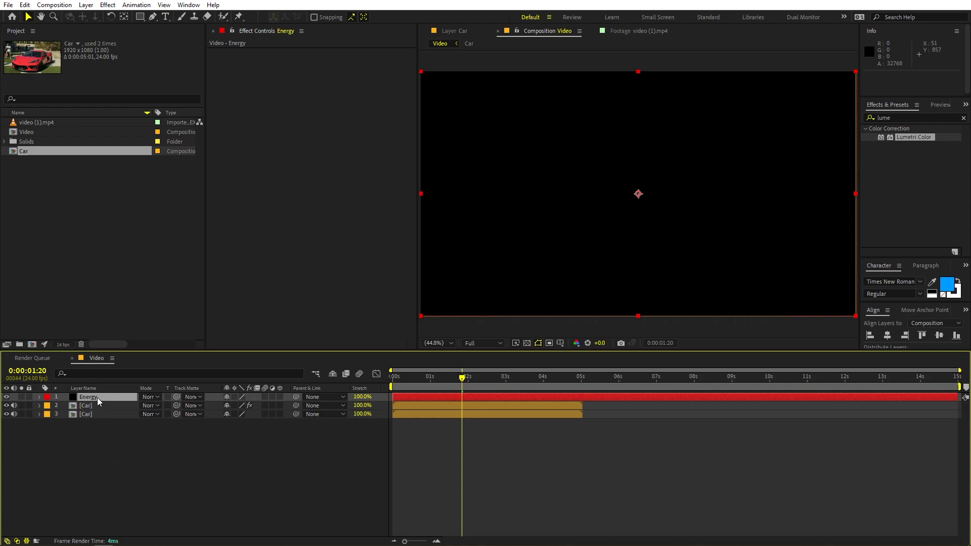
Draw a closed four-point, roughly square mask on the Energy solid with the Pen tool, over the front-left of the car
left_click(153, 16)
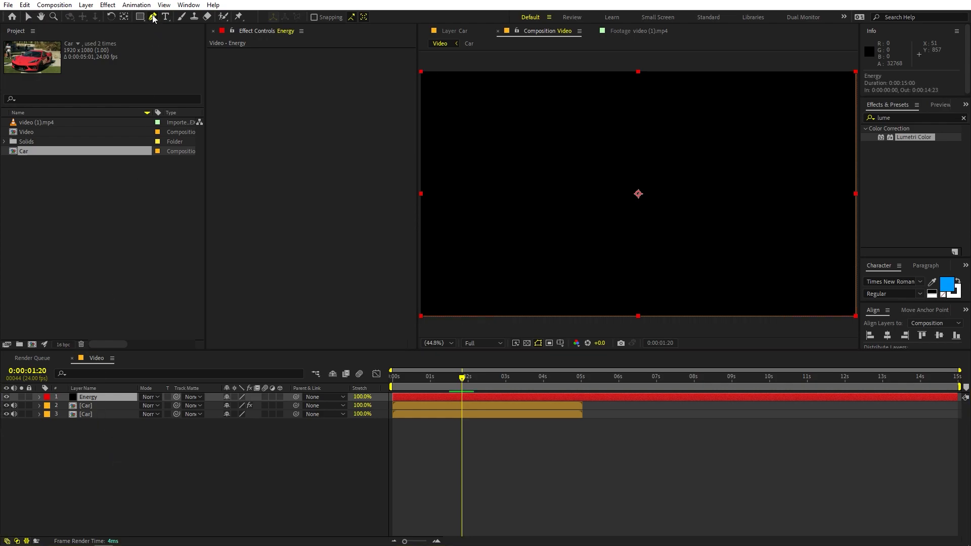
left_click(456, 201)
left_click(562, 287)
left_click(467, 306)
left_click(455, 201)
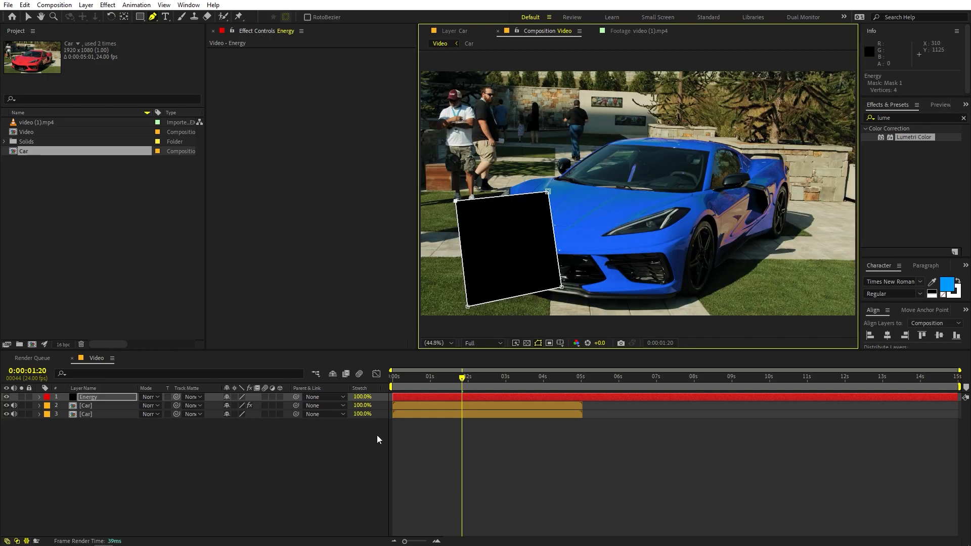
Find the Saber effect, apply it to the Energy layer and set its Core Type to Layer Masks
left_click(902, 115)
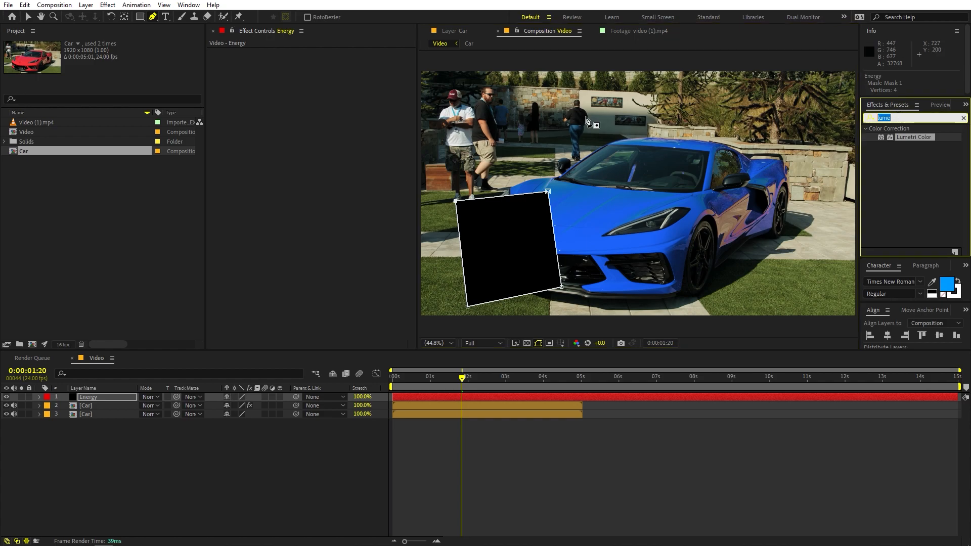
type("saber")
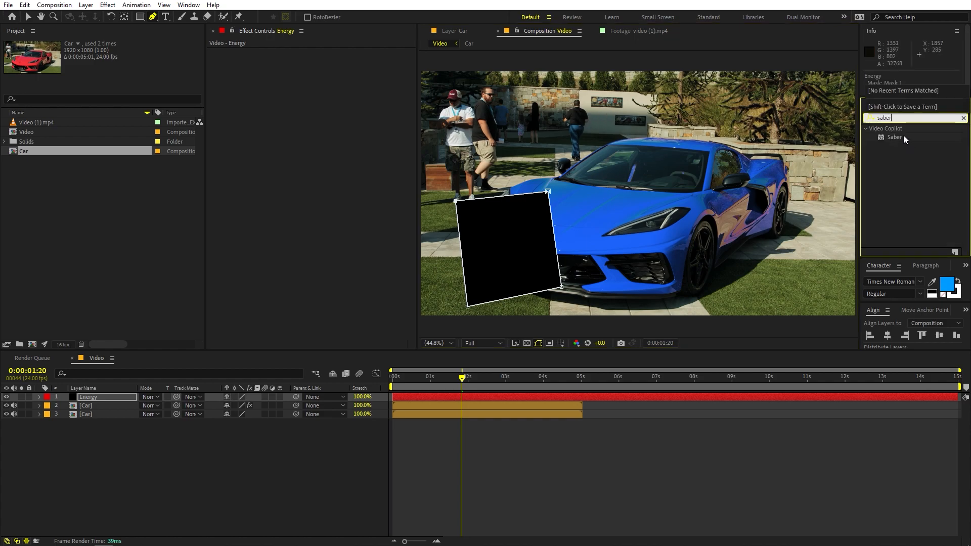
left_click_drag(895, 137, 111, 396)
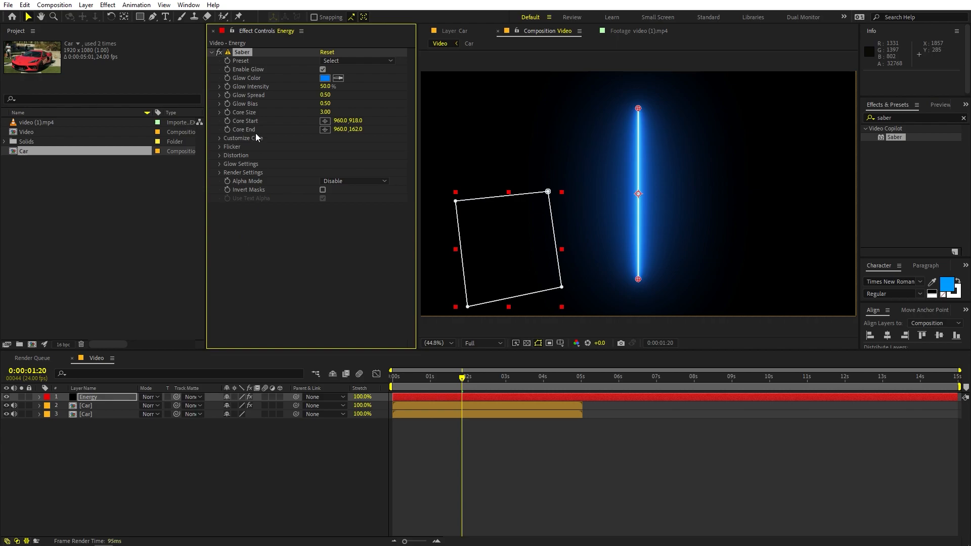
left_click(220, 138)
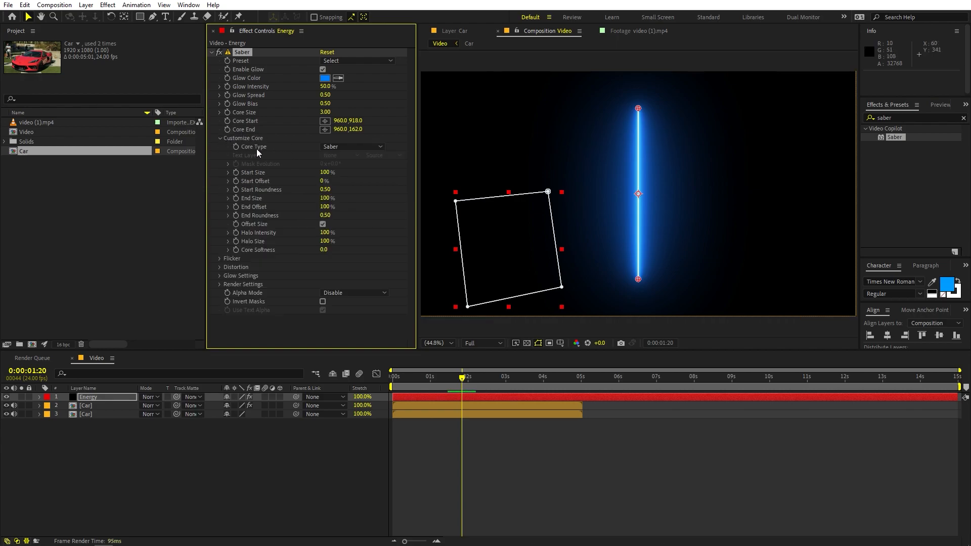
left_click(339, 147)
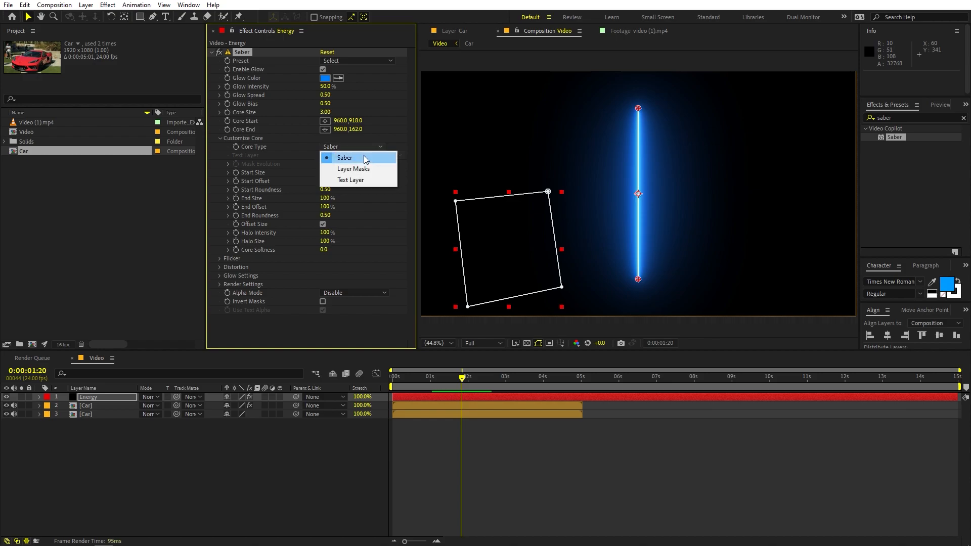
left_click(353, 169)
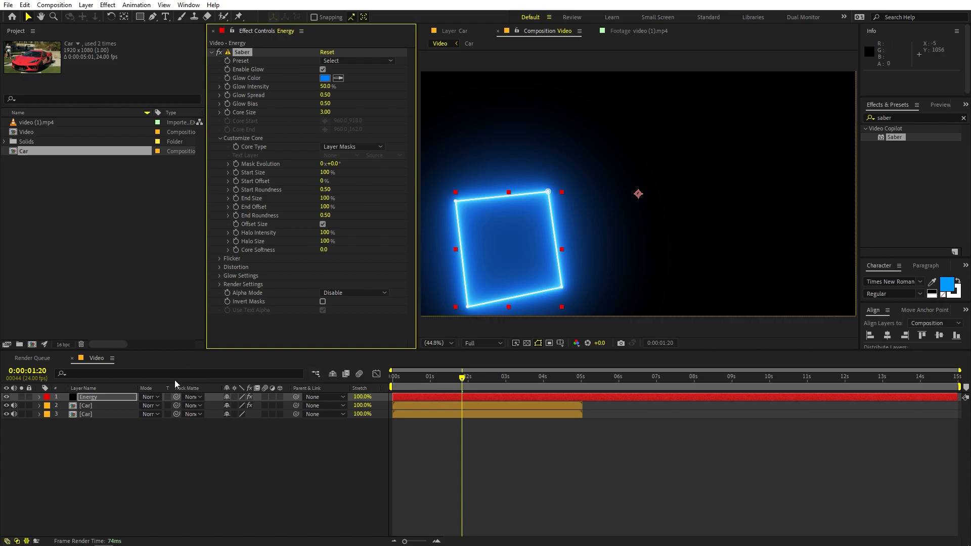
Set the Energy layer's blending mode to Add
left_click(101, 397)
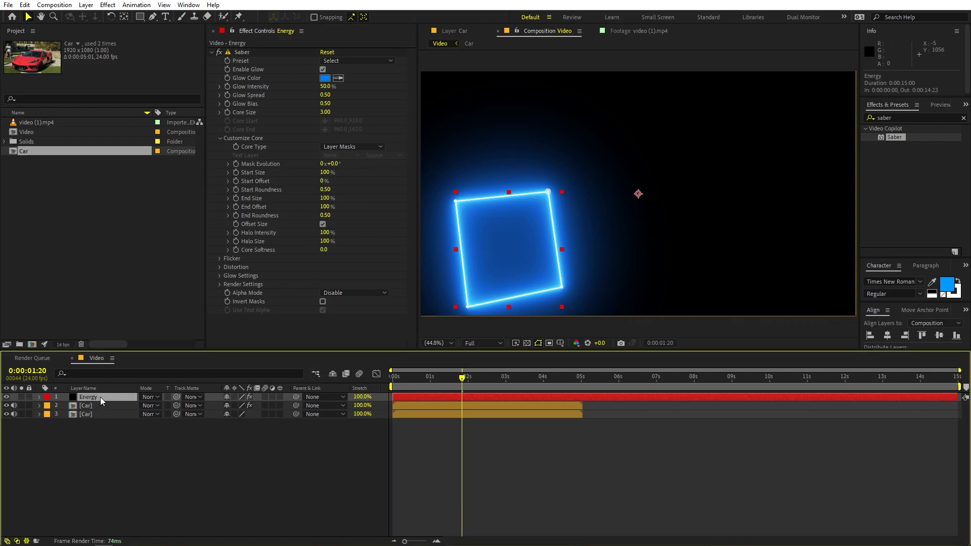
left_click(151, 398)
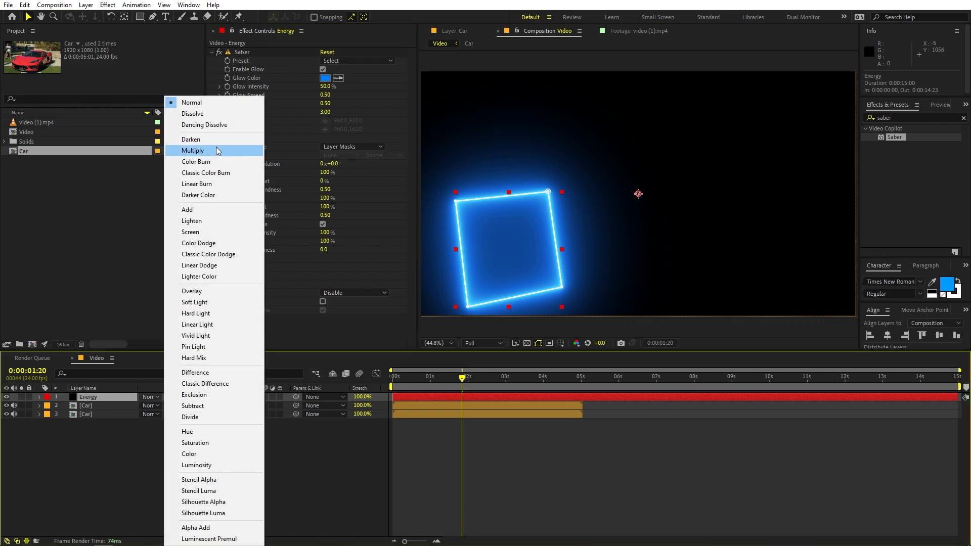
left_click(207, 214)
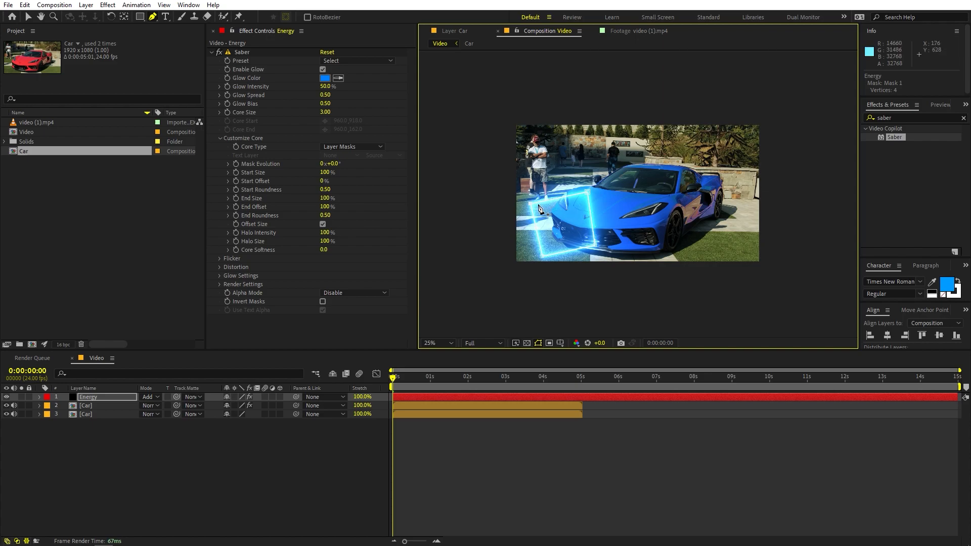
At 0:00:00:00, reshape the Energy mask into a narrow slanted strip mostly beyond the frame's left edge and set a Mask Path keyframe
left_click_drag(531, 204, 474, 208)
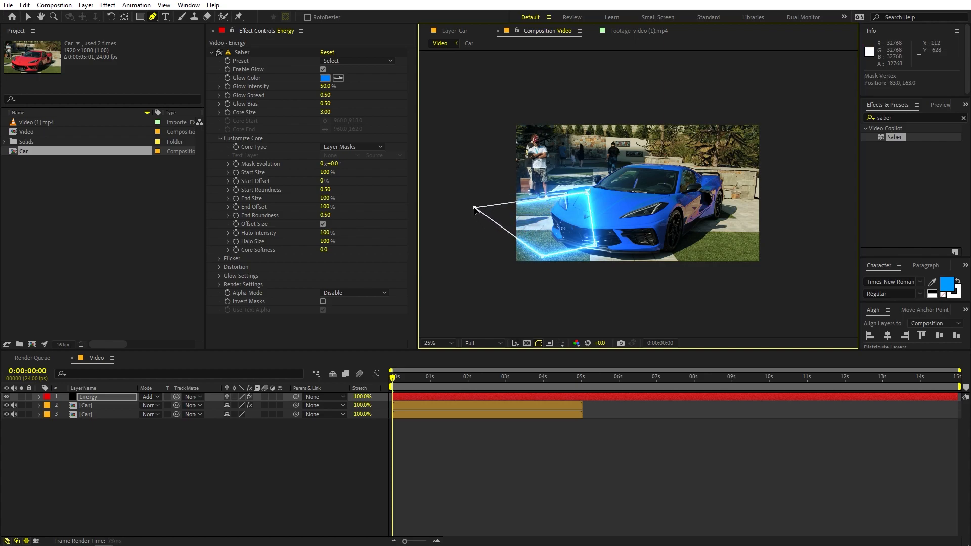
left_click_drag(543, 256, 513, 312)
left_click_drag(588, 192, 509, 190)
left_click_drag(592, 248, 547, 296)
left_click_drag(547, 298, 544, 298)
left_click(406, 397)
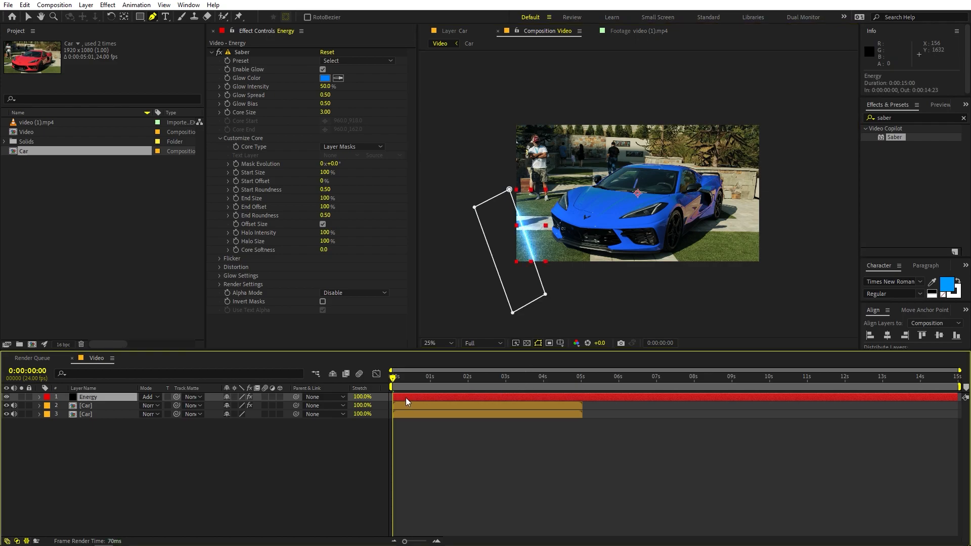
key("m")
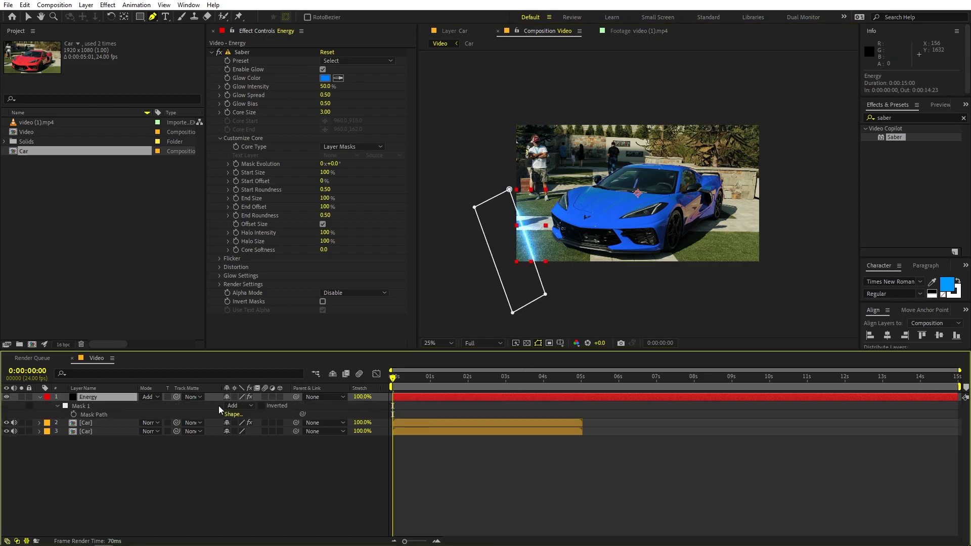
left_click(74, 414)
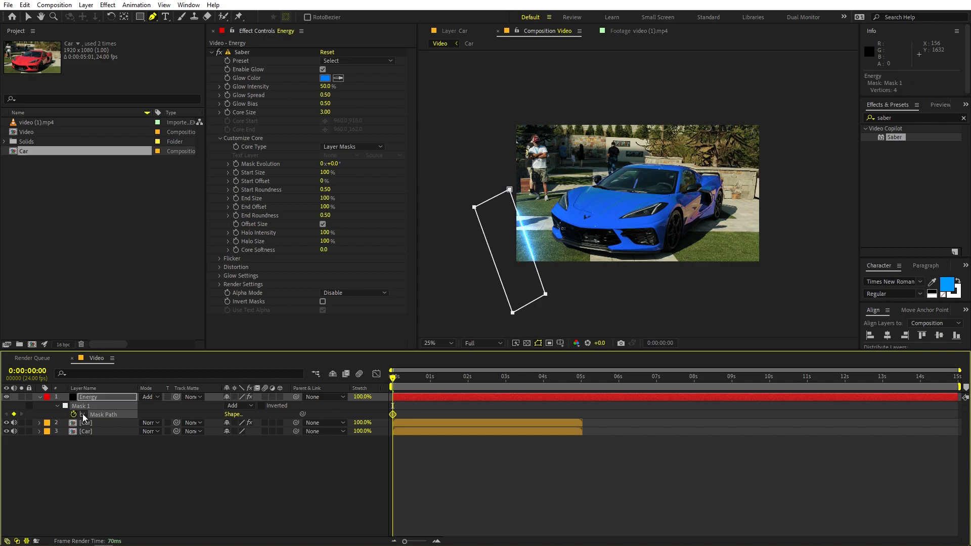
At 0:00:01:23, keyframe the Energy mask's two right-hand vertices stretched across the car to beyond the frame's right side
left_click_drag(410, 381, 468, 385)
left_click(510, 190)
left_click(540, 394)
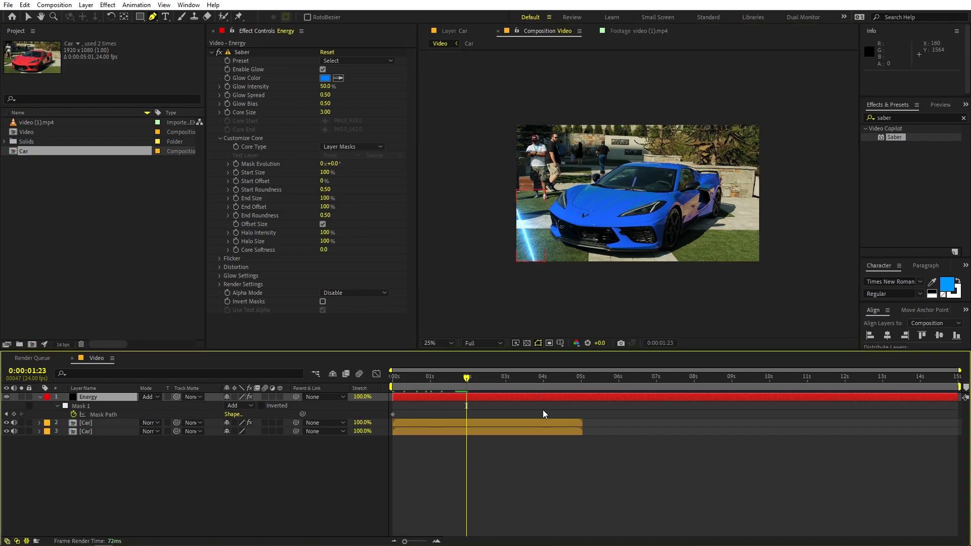
left_click(510, 190)
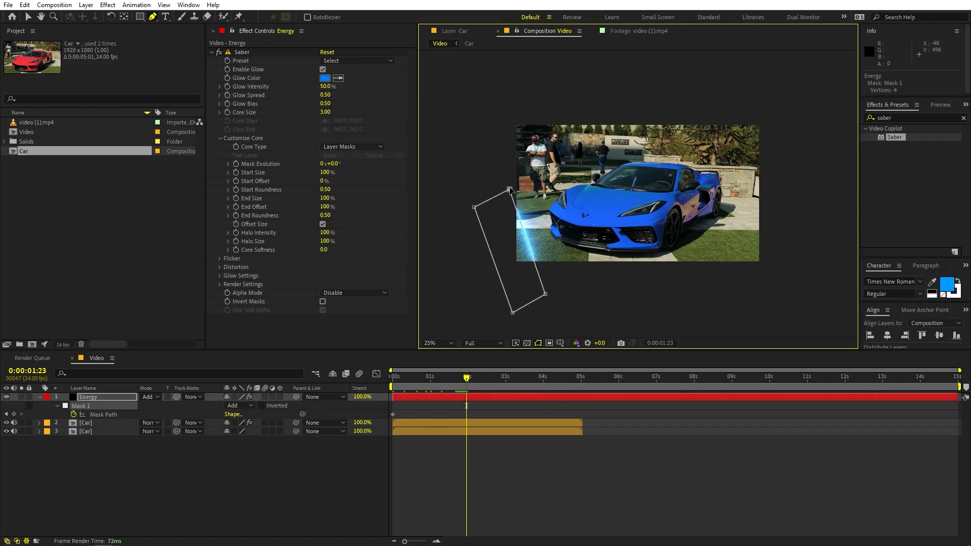
left_click_drag(551, 296, 760, 228)
left_click(531, 400)
left_click_drag(719, 124, 714, 95)
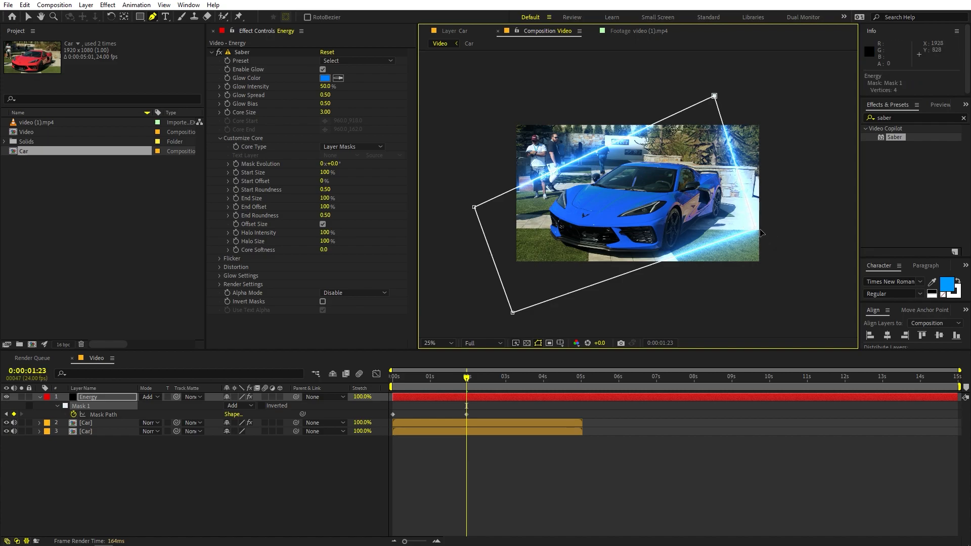
left_click_drag(760, 230, 778, 242)
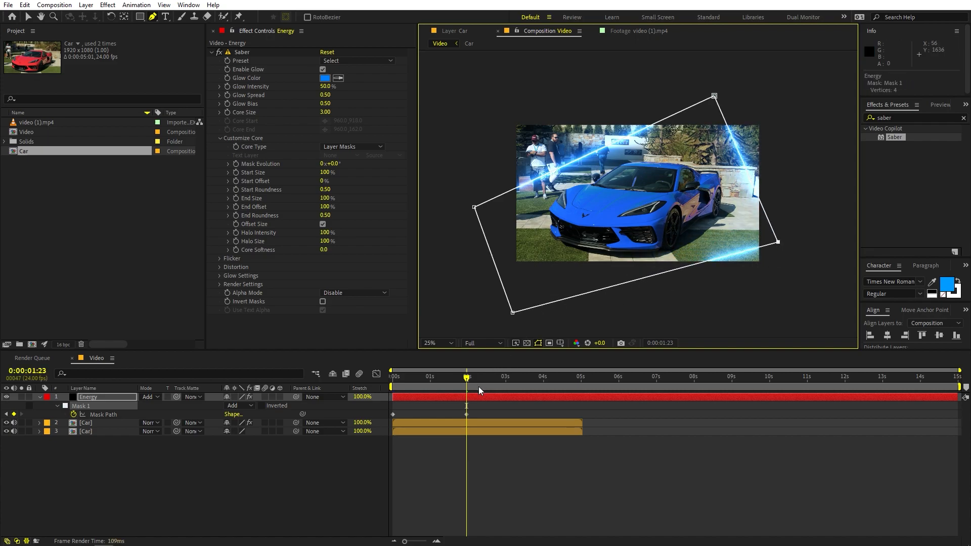
Play the composition from the start to check the energy line sweeping across the car
left_click_drag(467, 378, 392, 379)
scroll(581, 260, "up", 2)
key("space")
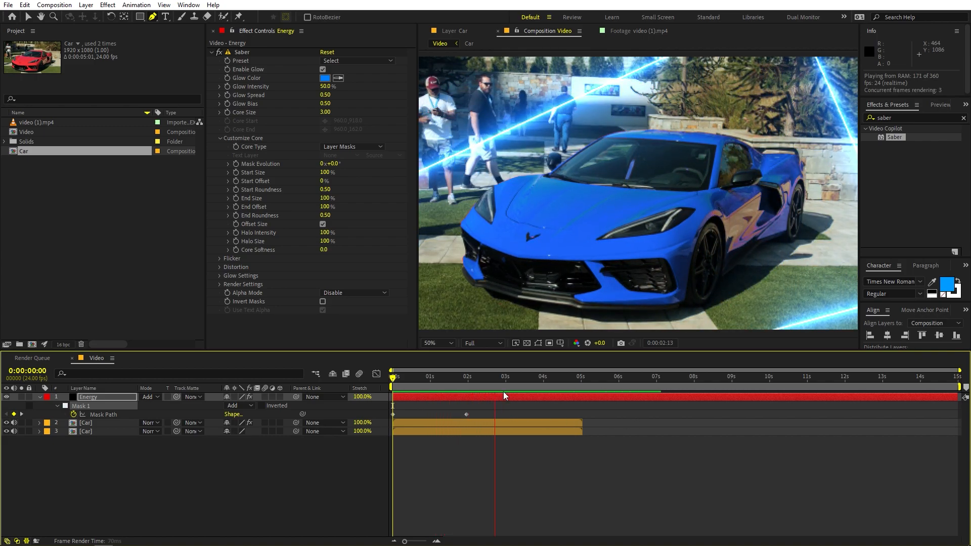
key("space")
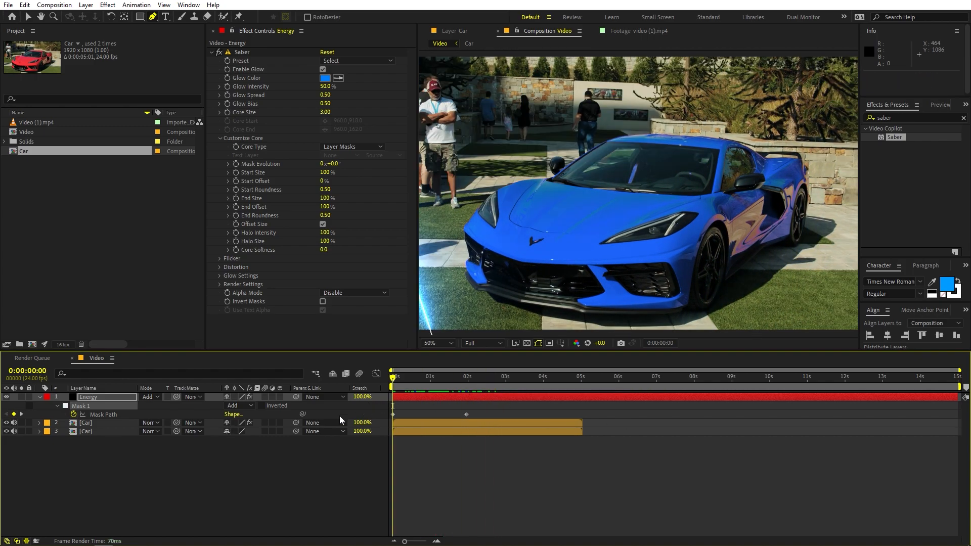
Collapse the Energy layer's properties, duplicate the layer and rename the copy Mask
left_click(38, 397)
left_click(217, 457)
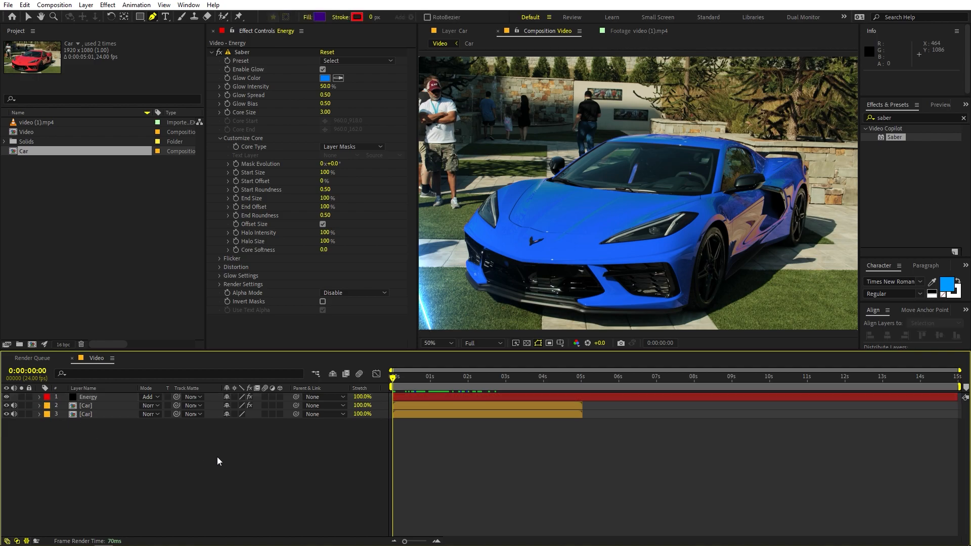
left_click(90, 399)
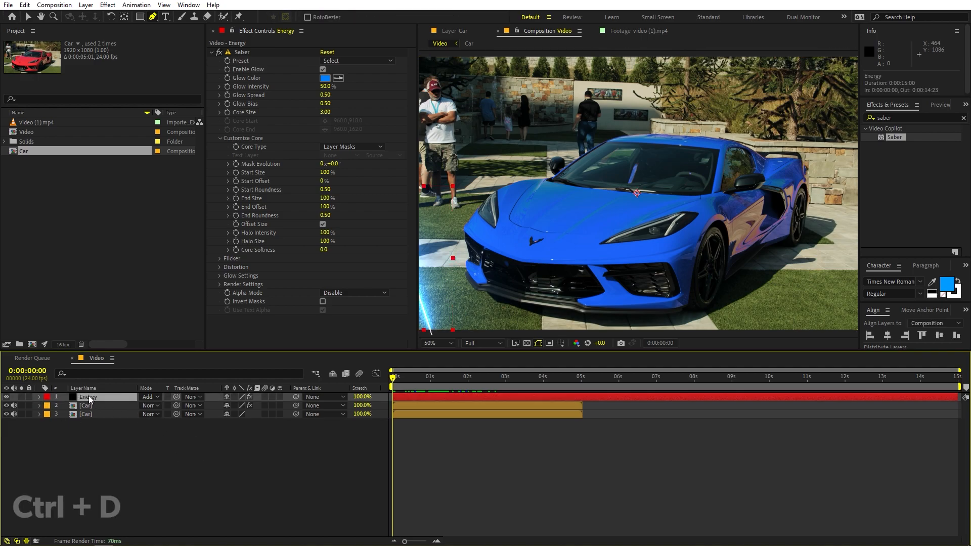
key("ctrl+d")
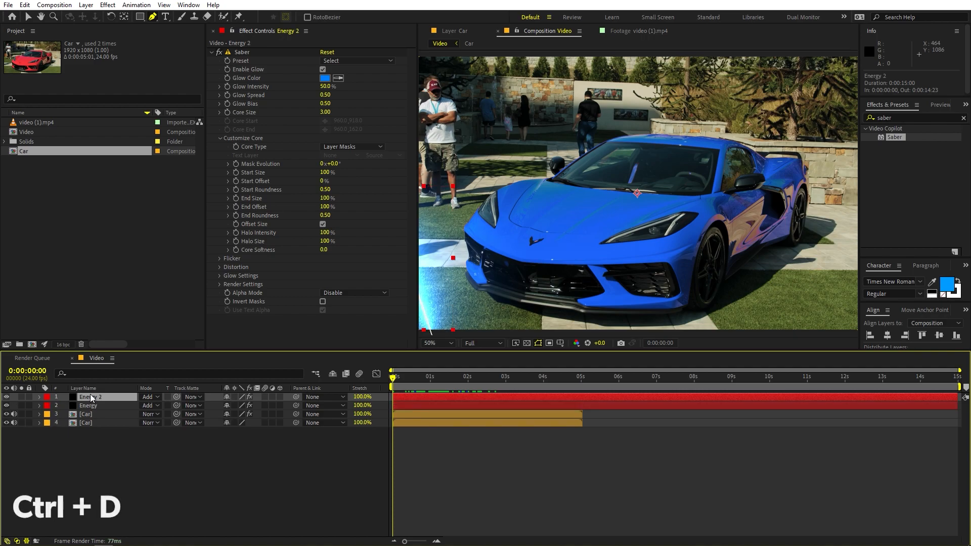
key("Return")
type("Mask")
key("Return")
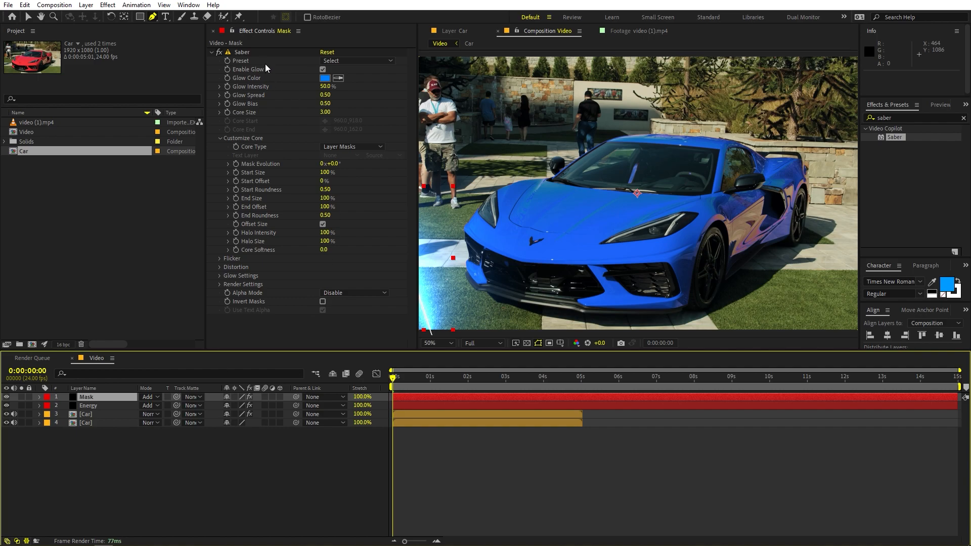
Remove Saber from the Mask layer, set its blending mode to Normal and place it directly above the recoloured Car layer
left_click(247, 53)
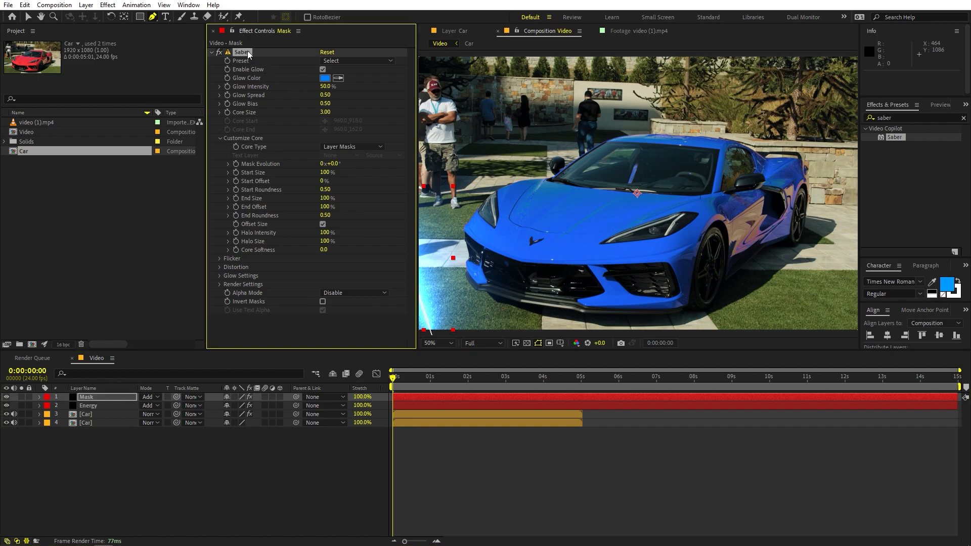
key("Delete")
left_click(150, 398)
left_click(192, 102)
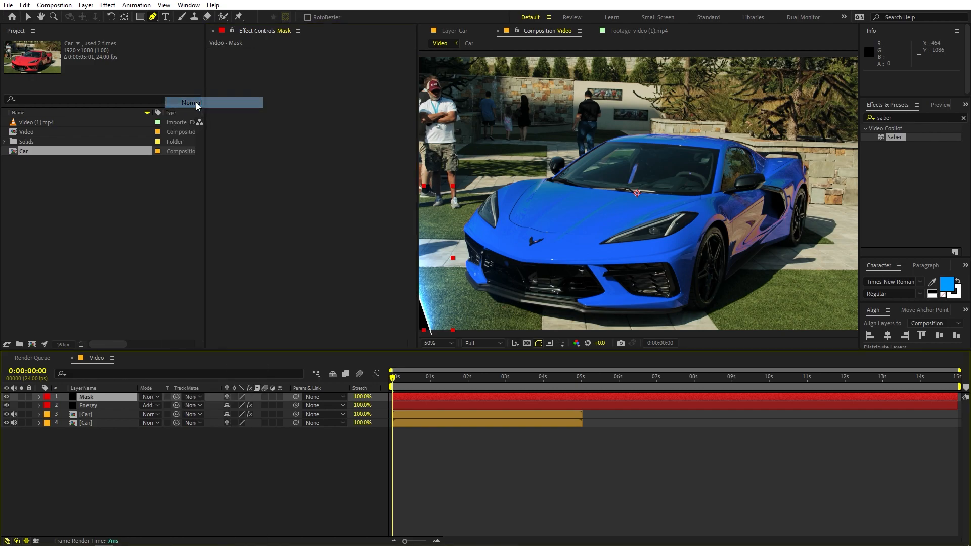
left_click_drag(96, 397, 86, 418)
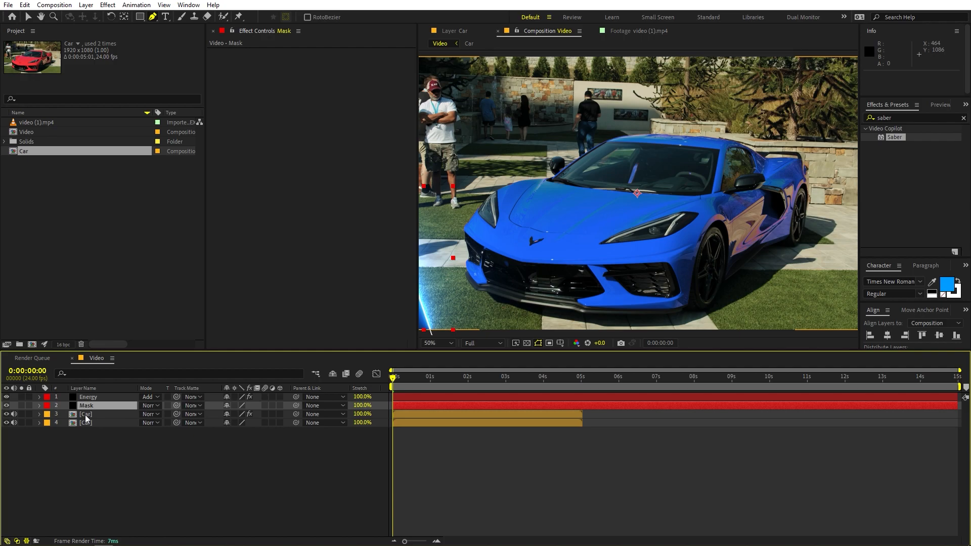
Set the recoloured Car layer's track matte to the Mask layer and scrub the timeline to check the blue reveal
left_click(86, 415)
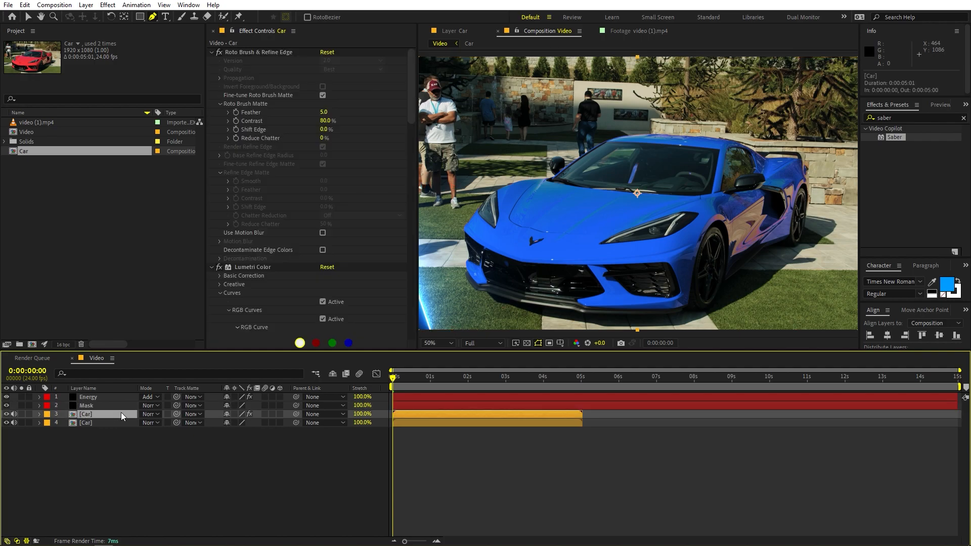
left_click(192, 414)
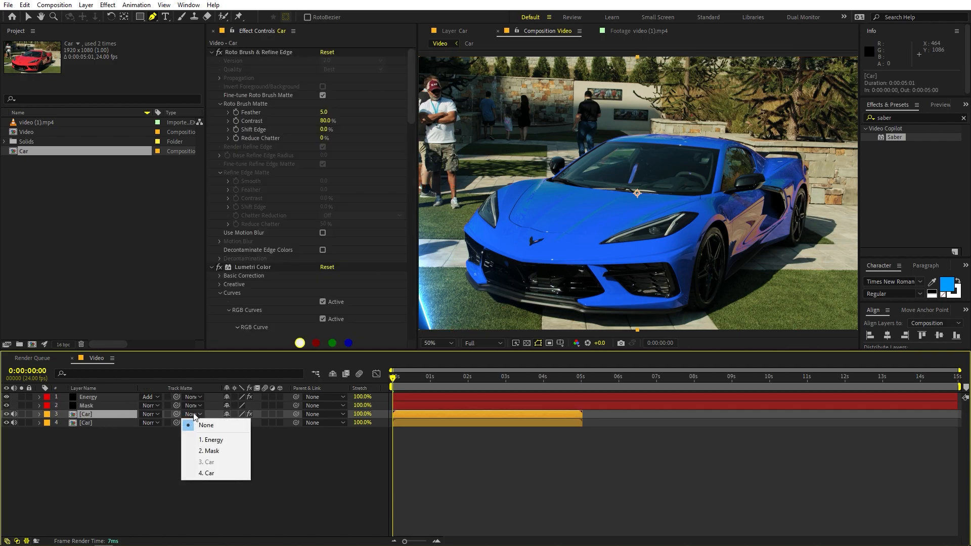
left_click(207, 451)
left_click_drag(394, 379, 435, 385)
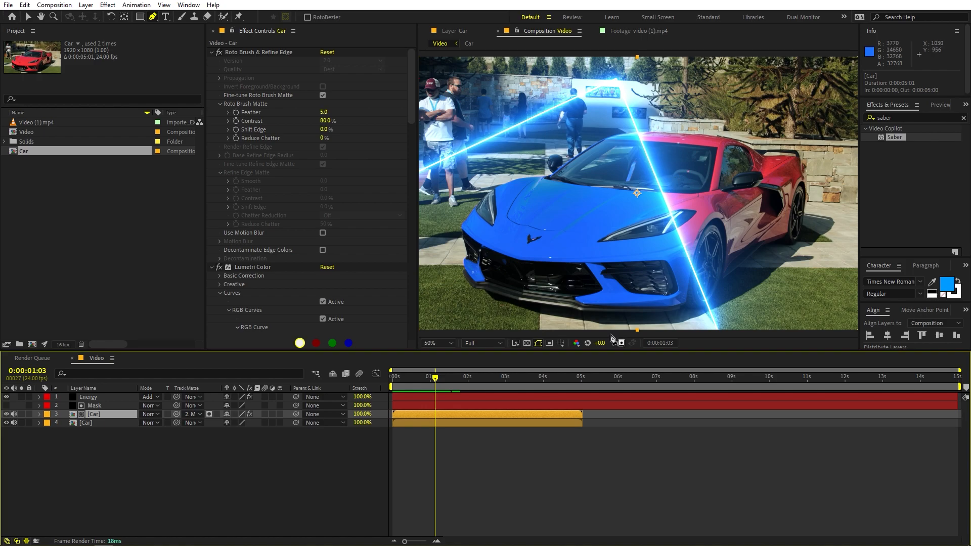
mouse_move(436, 385)
left_mouse_down()
mouse_move(473, 387)
mouse_move(428, 387)
left_mouse_up()
scroll(489, 286, "down", 1)
scroll(498, 282, "up", 1)
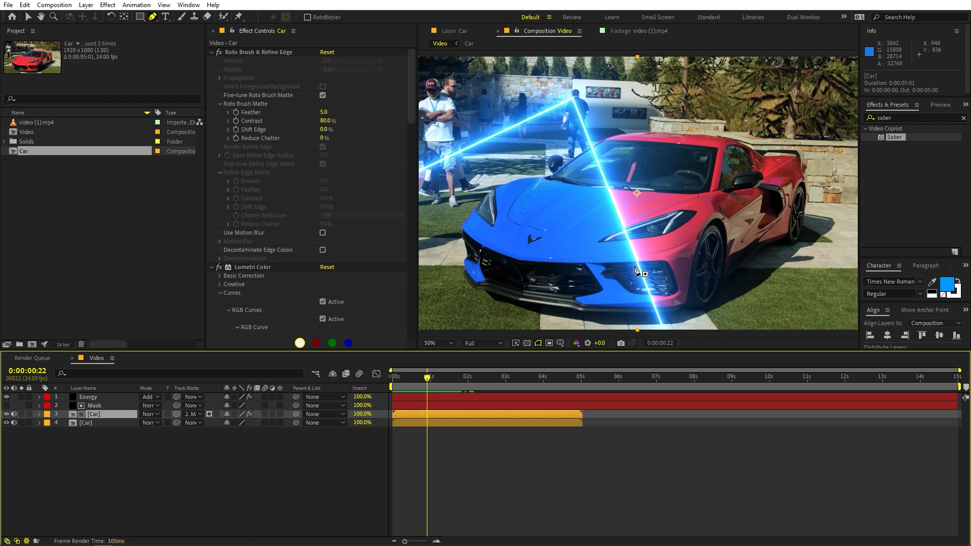
Duplicate the recoloured Car layer above Energy, assign the copy as Energy's track matte and preview the composition
left_click(147, 473)
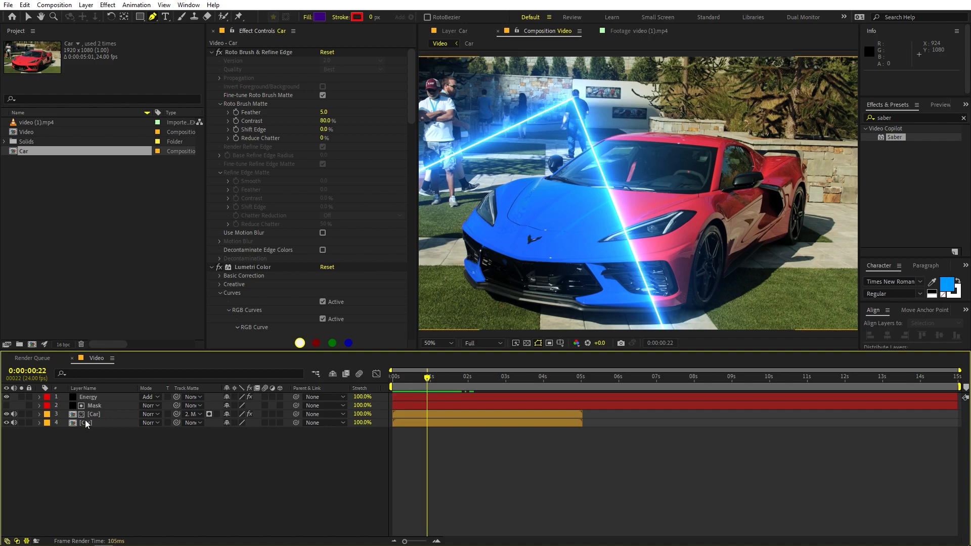
left_click(92, 415)
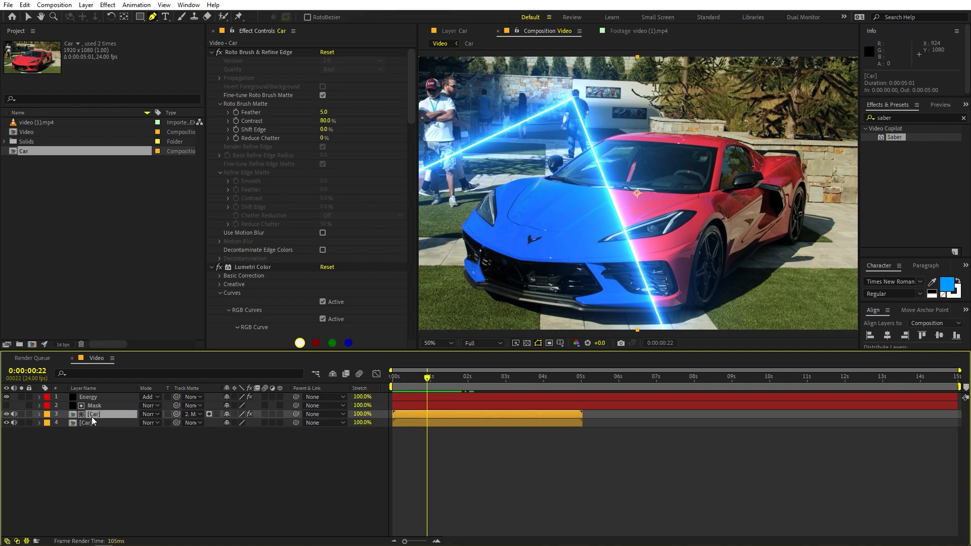
key("ctrl+d")
left_click_drag(92, 416, 96, 399)
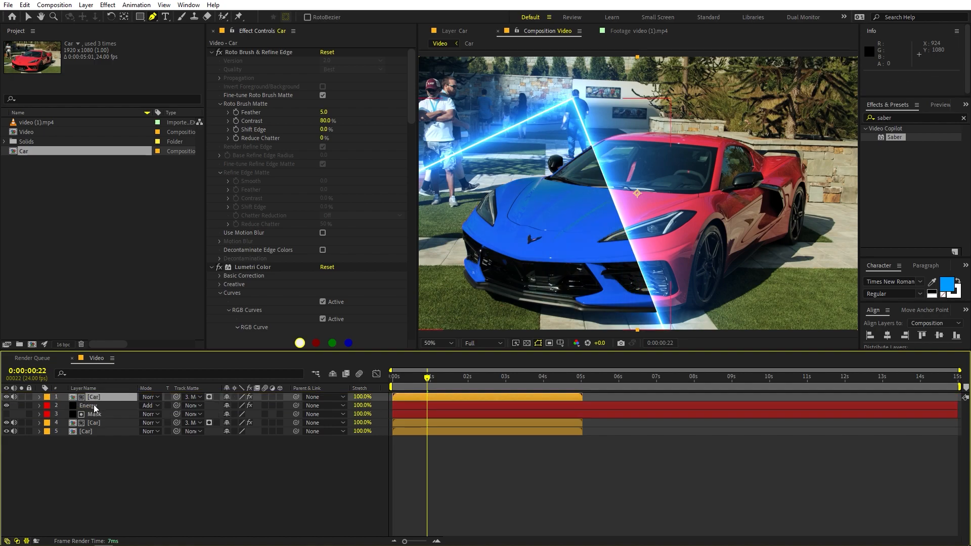
left_click(96, 406)
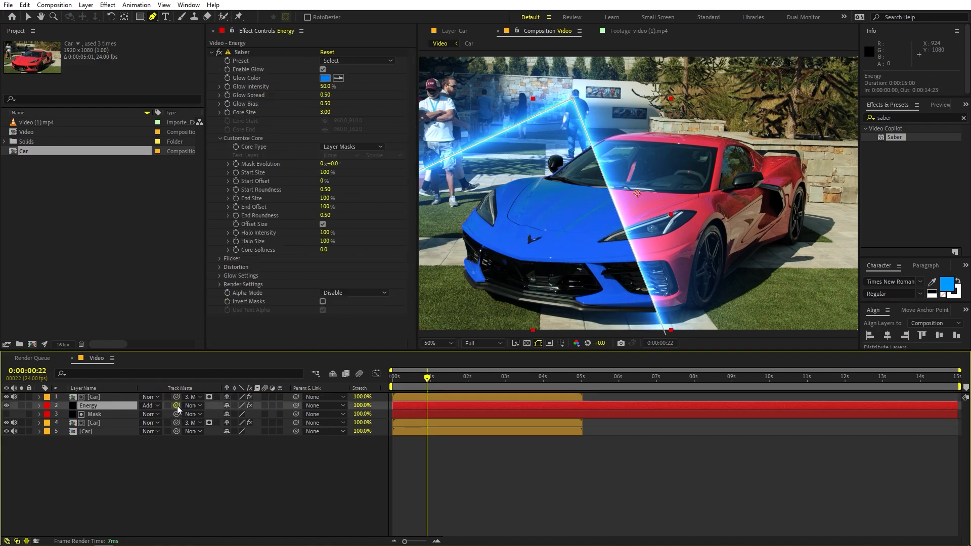
left_click_drag(177, 406, 84, 398)
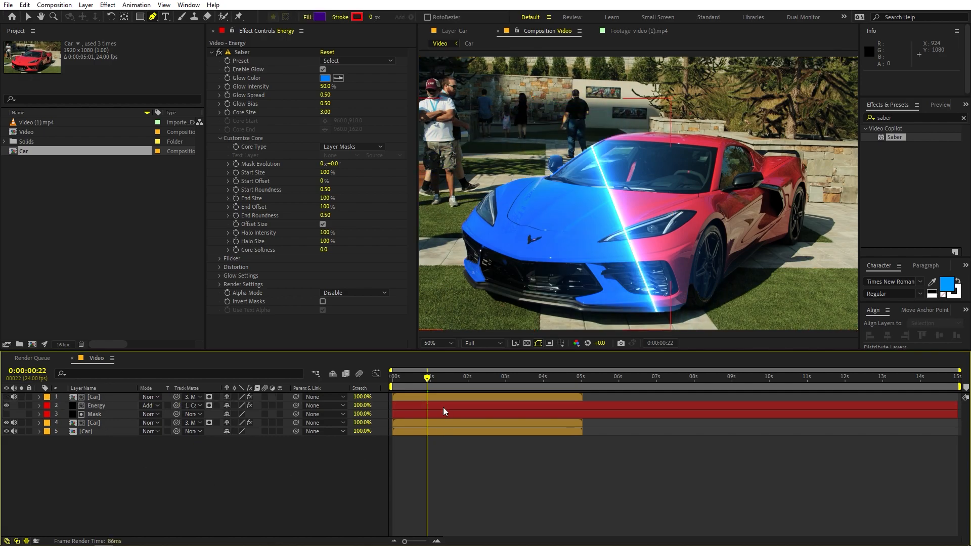
key("space")
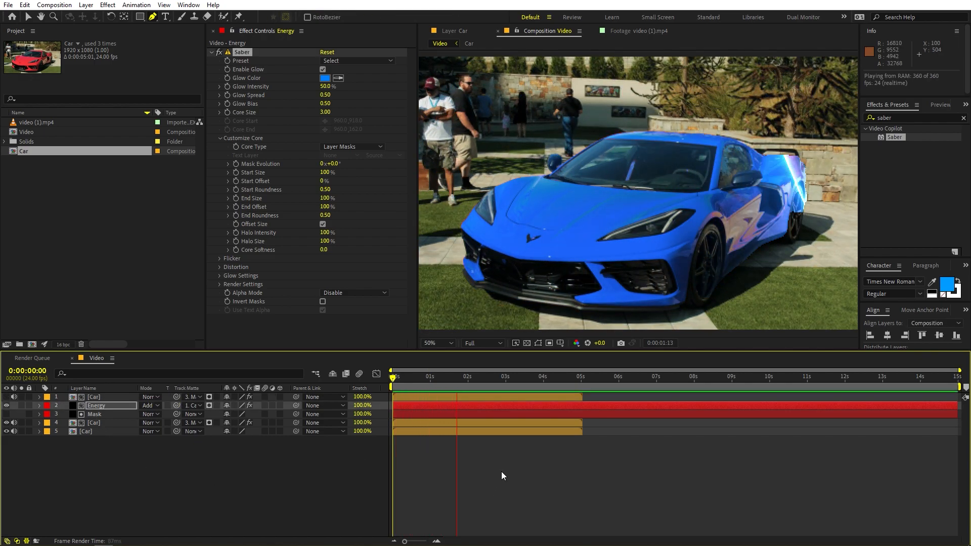
key("space")
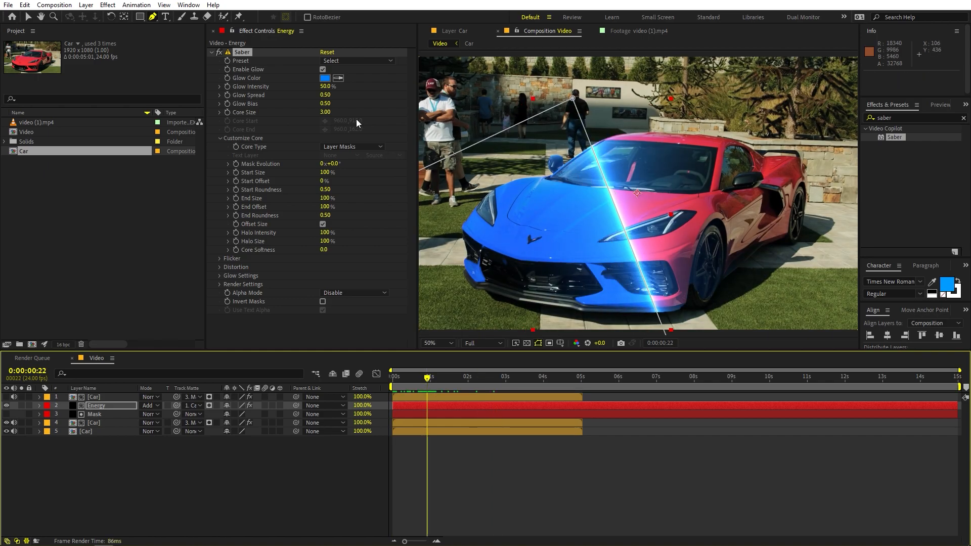
Try the Energy preset for Saber on the Energy layer and preview the sweep across the car
left_click(353, 61)
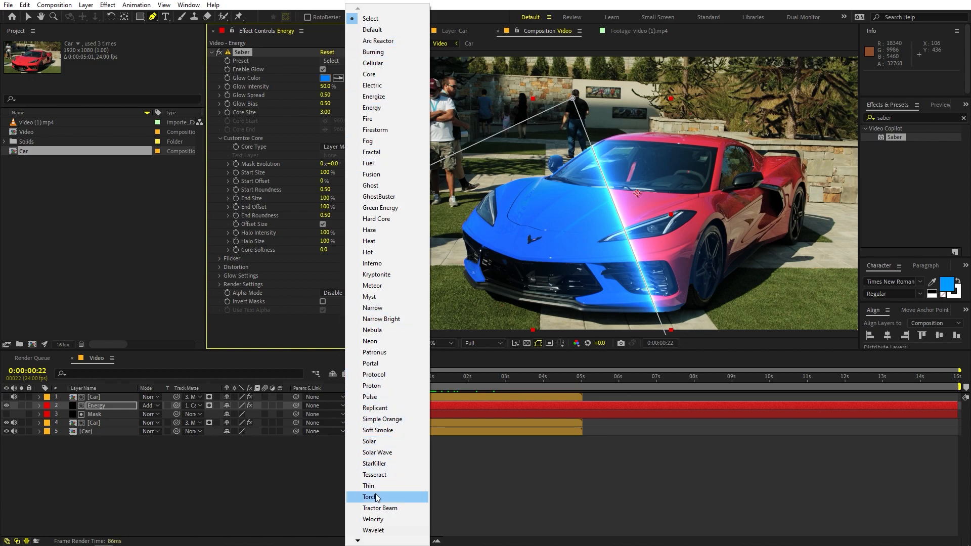
left_click(372, 107)
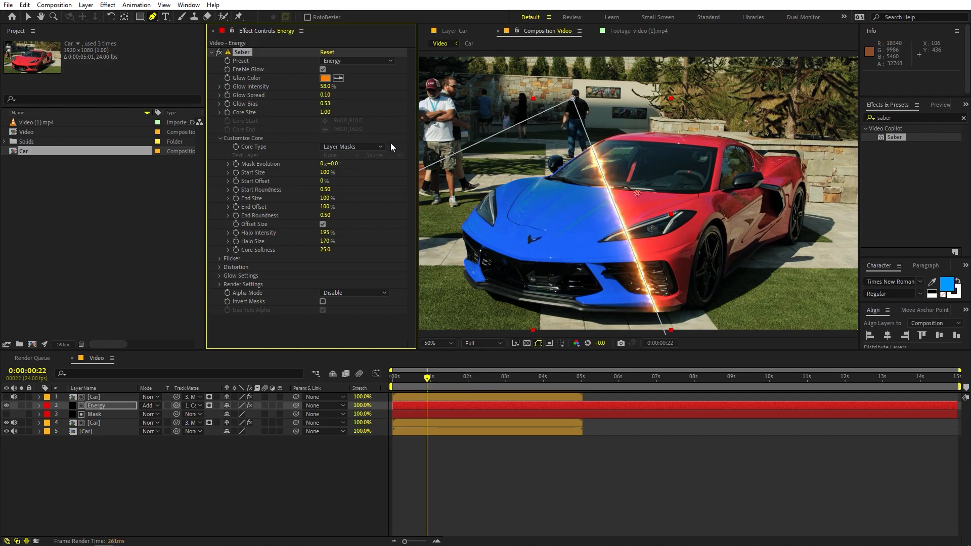
left_click(519, 456)
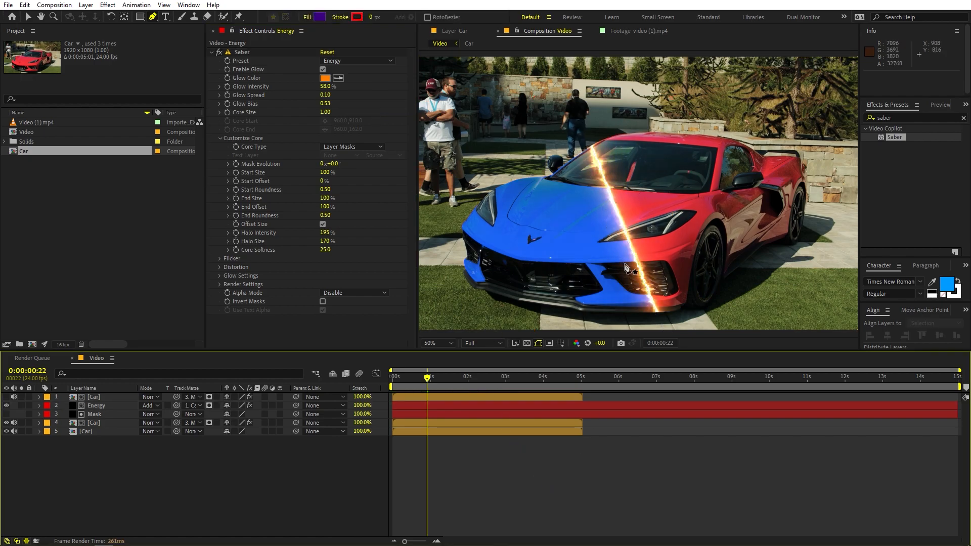
key("Home")
key("space")
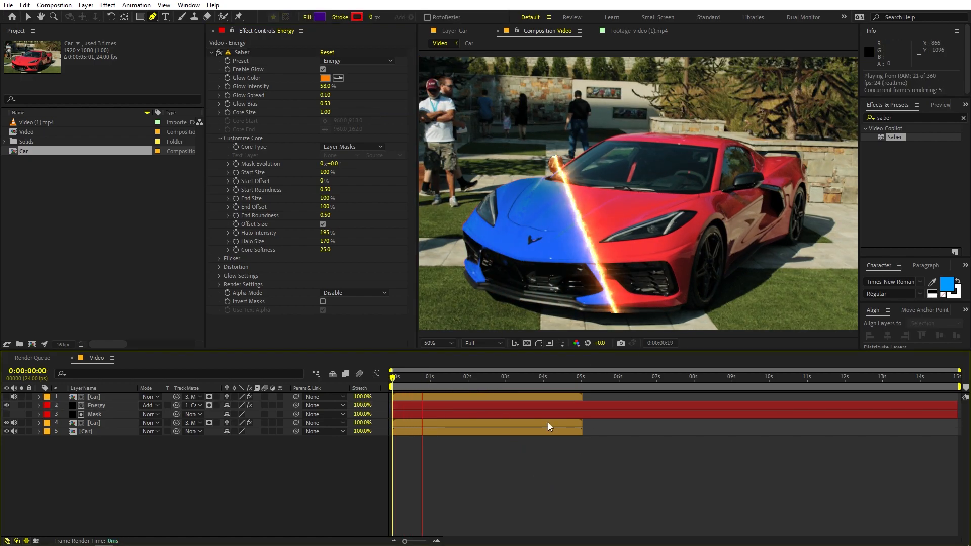
left_click(471, 380)
left_click_drag(470, 380, 427, 386)
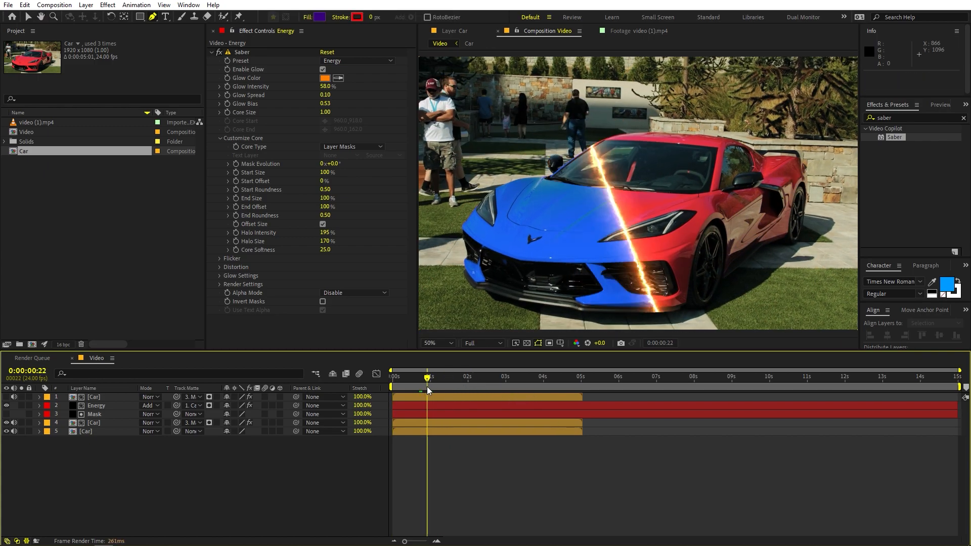
Apply Saber's Kryptonite preset and sample the glow colour from the car's blue hood
left_click(393, 62)
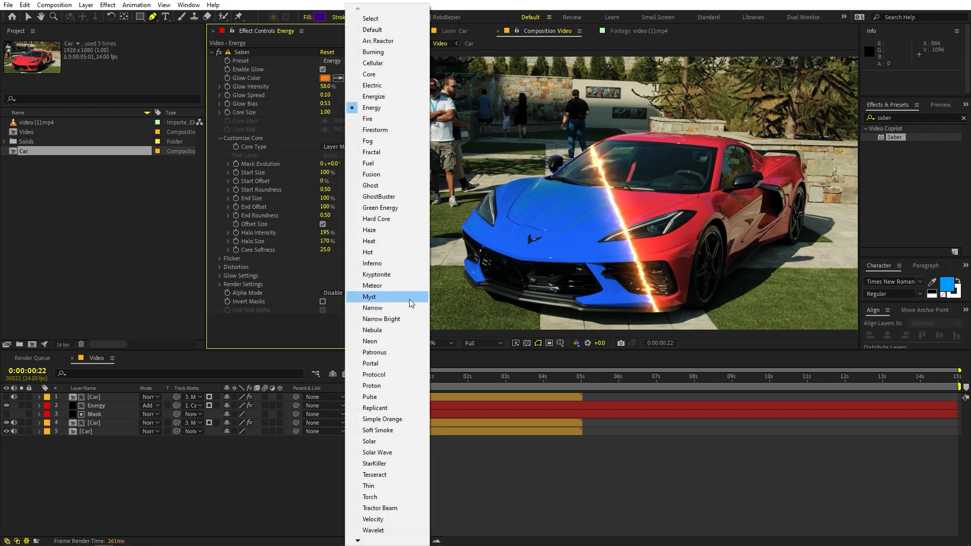
left_click(390, 275)
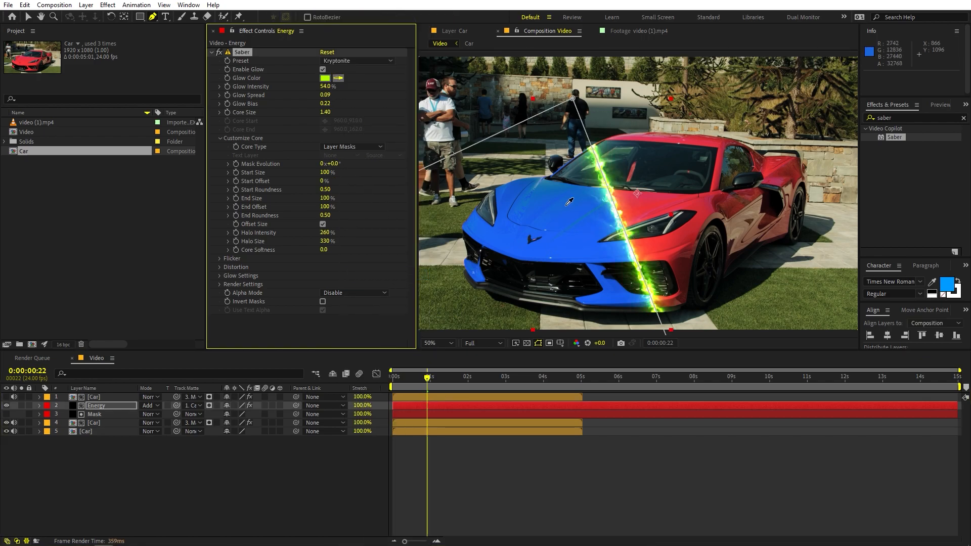
left_click(581, 210)
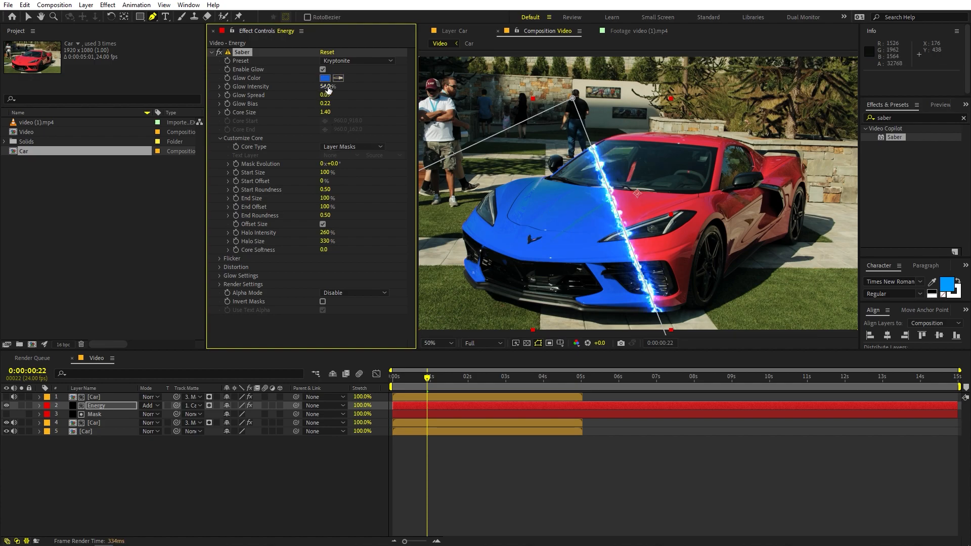
Try a Saber Glow Intensity of 134%, undo it, and set the Core Size to 5.10
left_click_drag(370, 90, 370, 90)
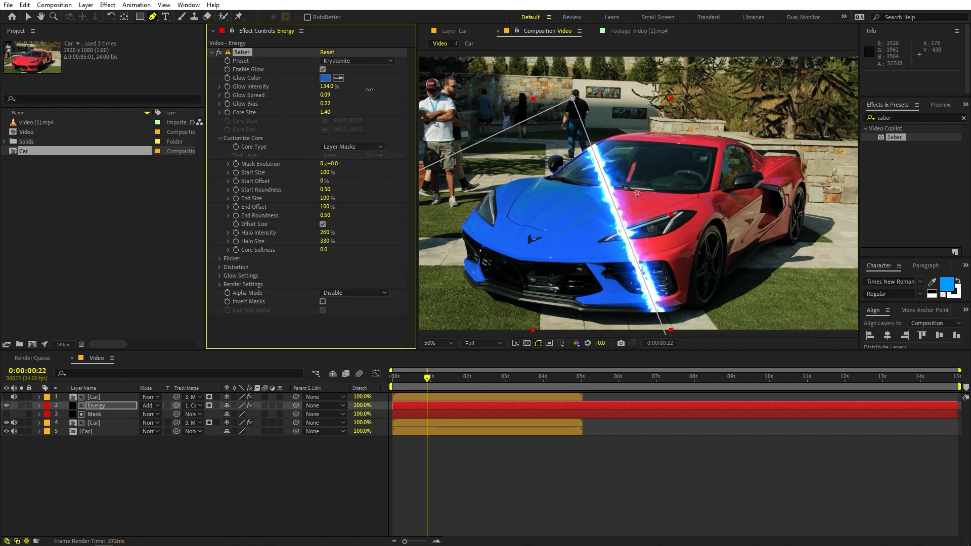
key("ctrl+z")
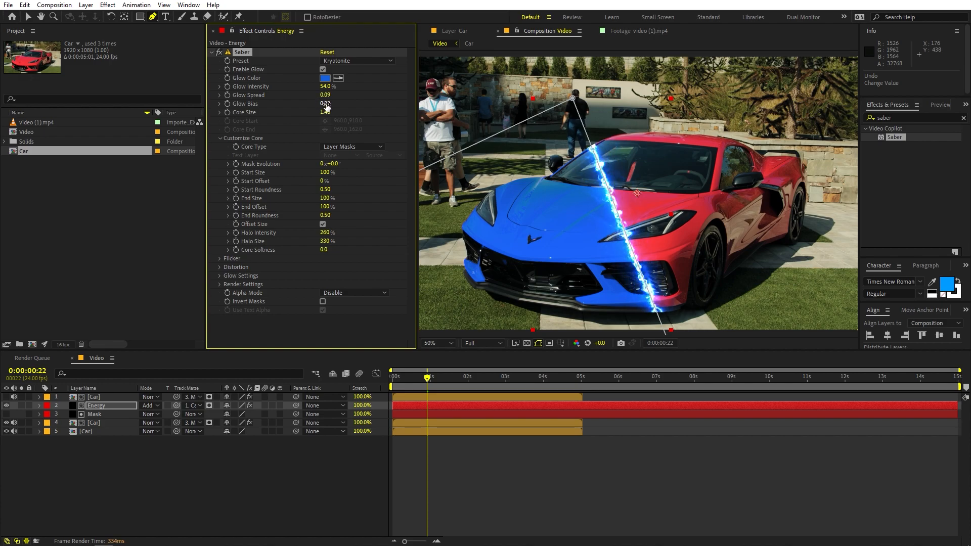
left_click_drag(356, 113, 349, 113)
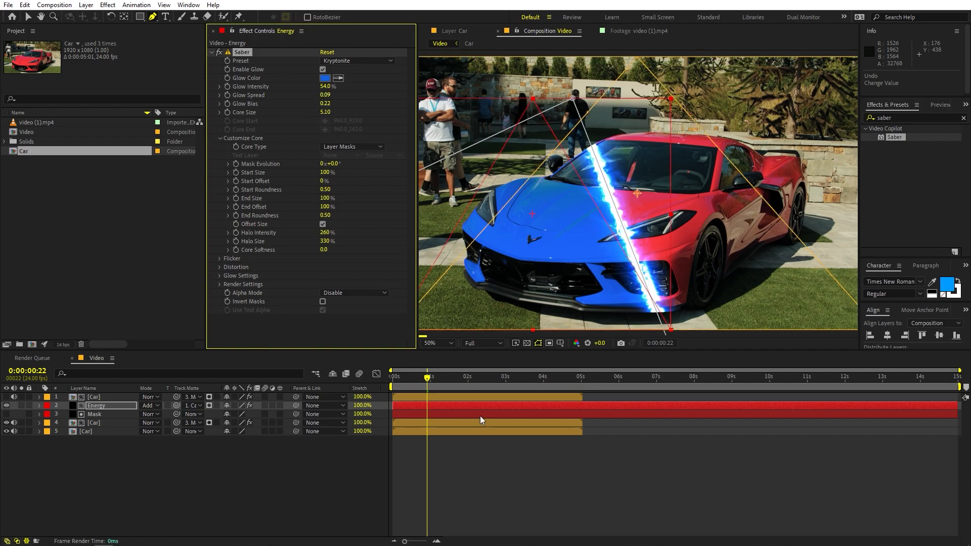
Play the composition from the start to review the energy line turning the car blue, and move the playhead to 0:00:03:23
left_click_drag(445, 378, 307, 390)
left_click(624, 488)
key("space")
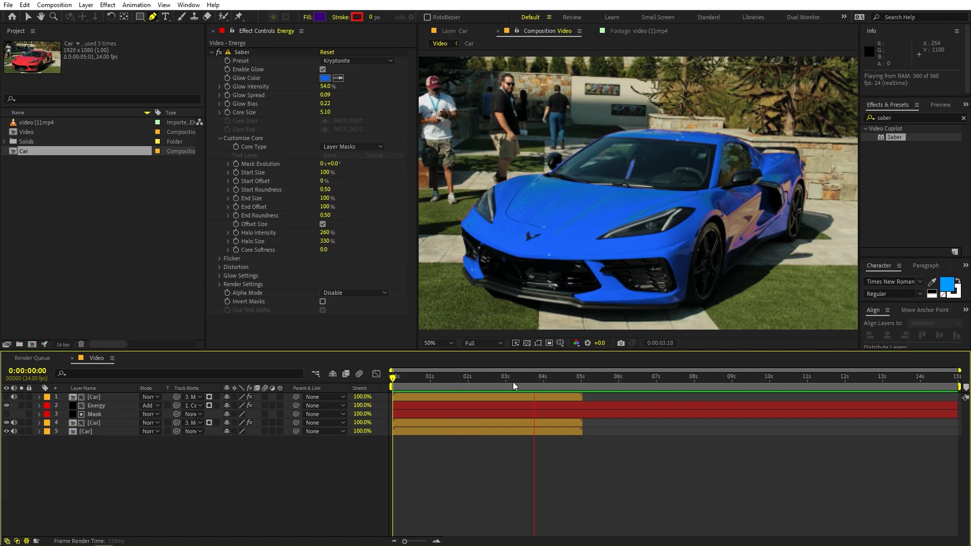
key("space")
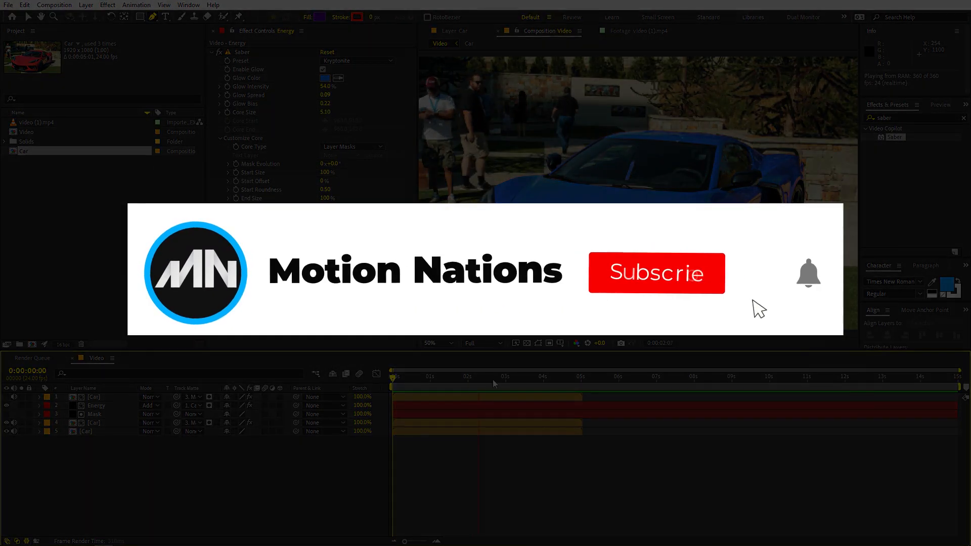
left_click_drag(540, 378, 542, 379)
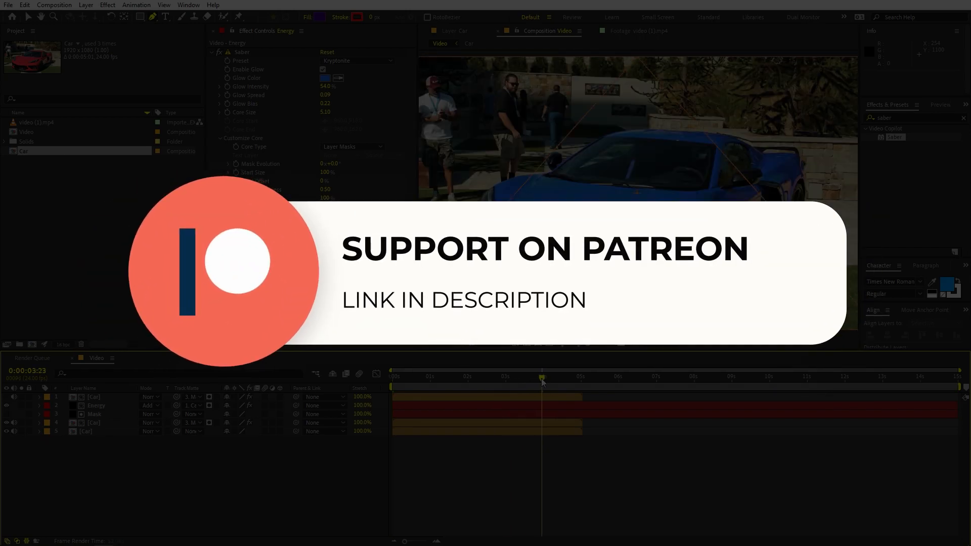